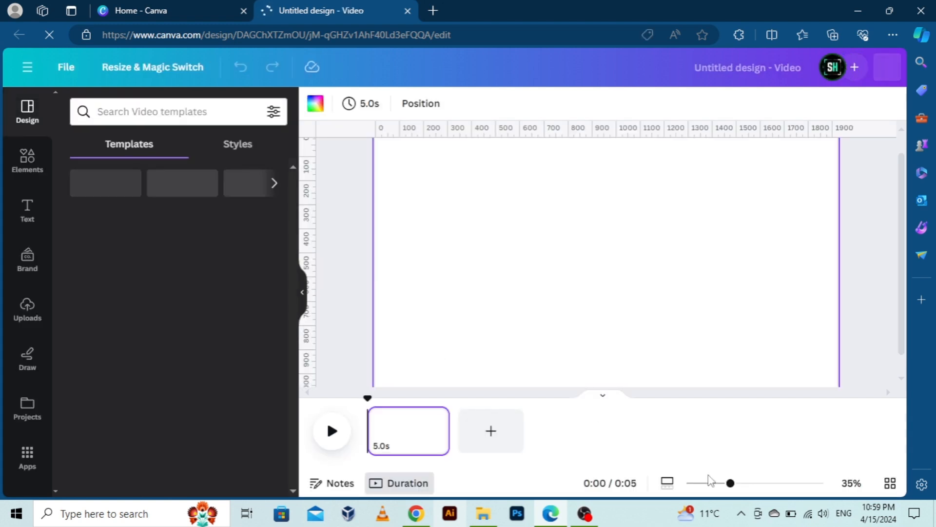
# Step: Add a heading text box to the blank page and make it read "SPLITED"
pyautogui.click(713, 486)
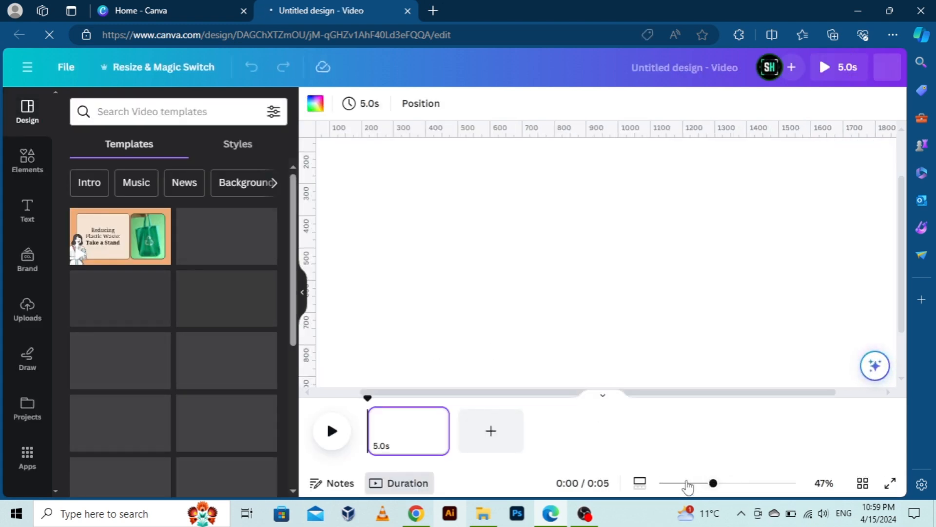
pyautogui.click(684, 485)
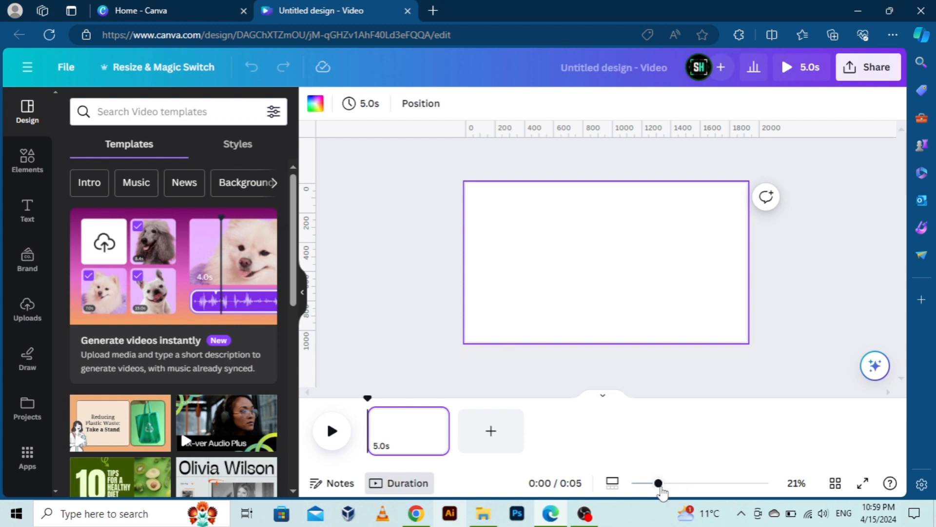
pyautogui.click(664, 484)
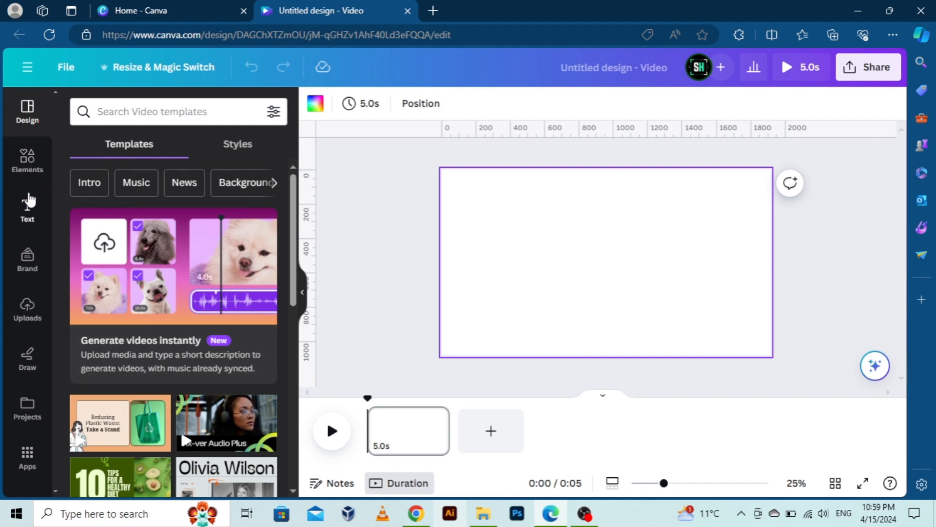
pyautogui.click(27, 207)
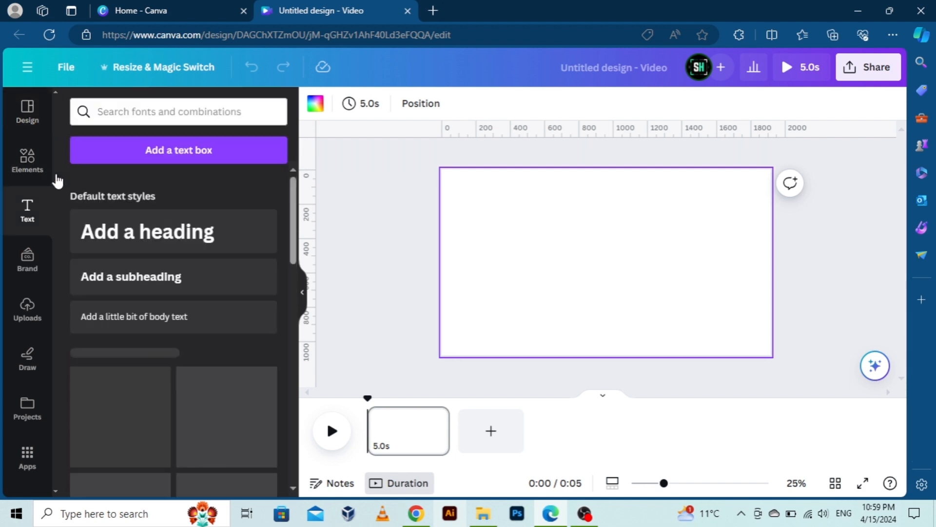
pyautogui.click(133, 248)
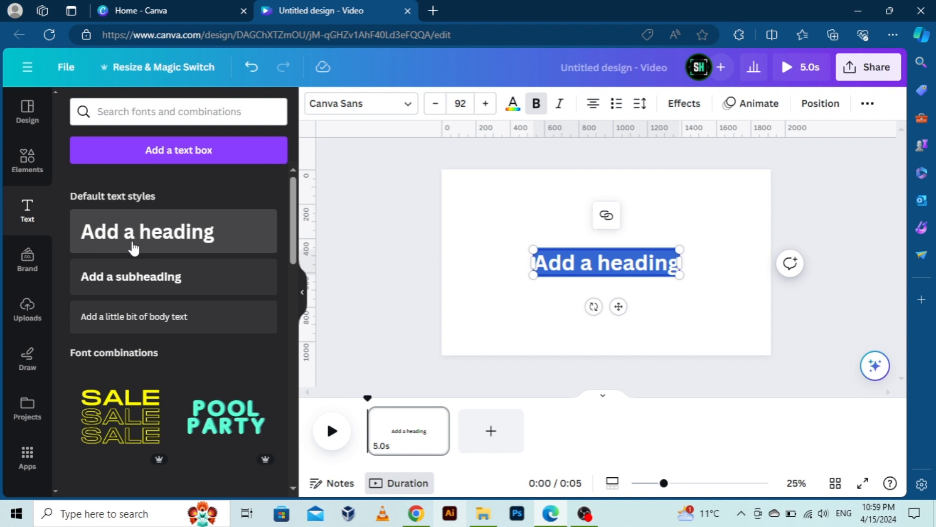
pyautogui.write('SLITED')
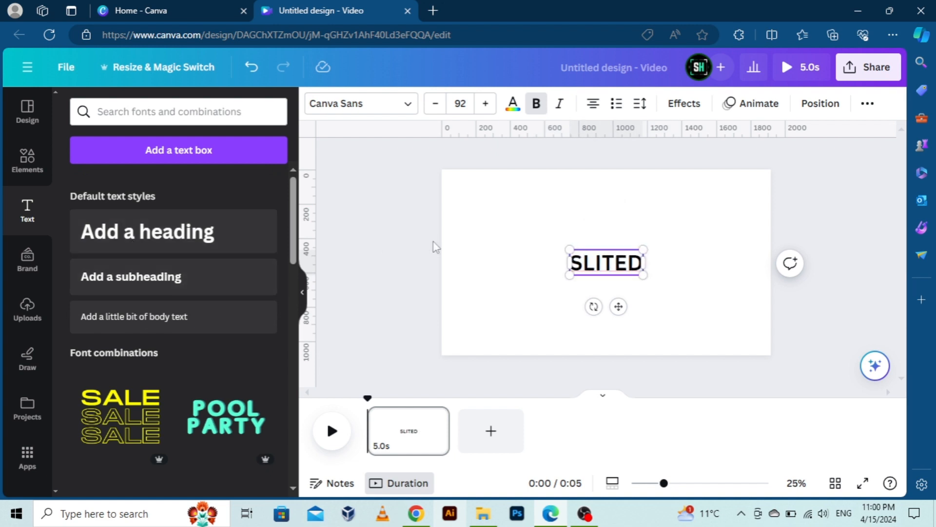
pyautogui.click(587, 261)
pyautogui.write('P')
# Step: Change the font of the "SPLITED" heading to Anton
pyautogui.doubleClick(587, 262)
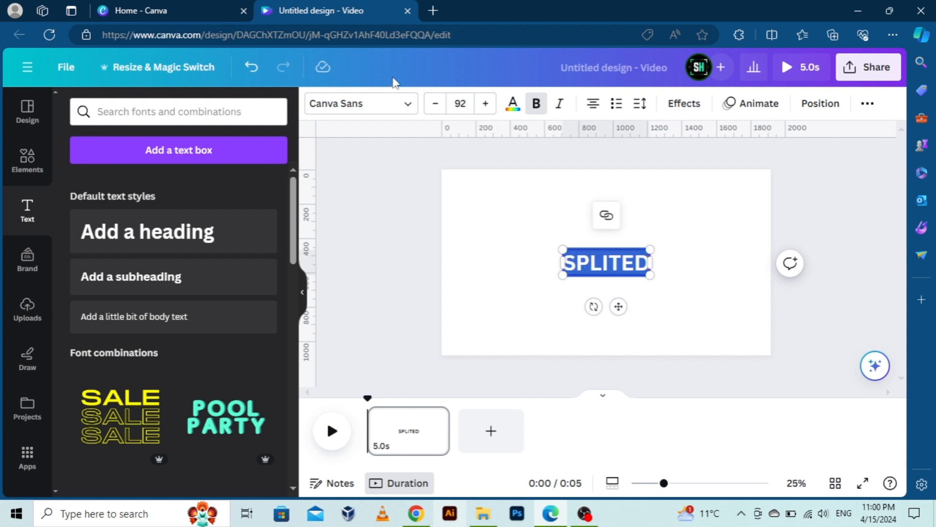
pyautogui.click(512, 104)
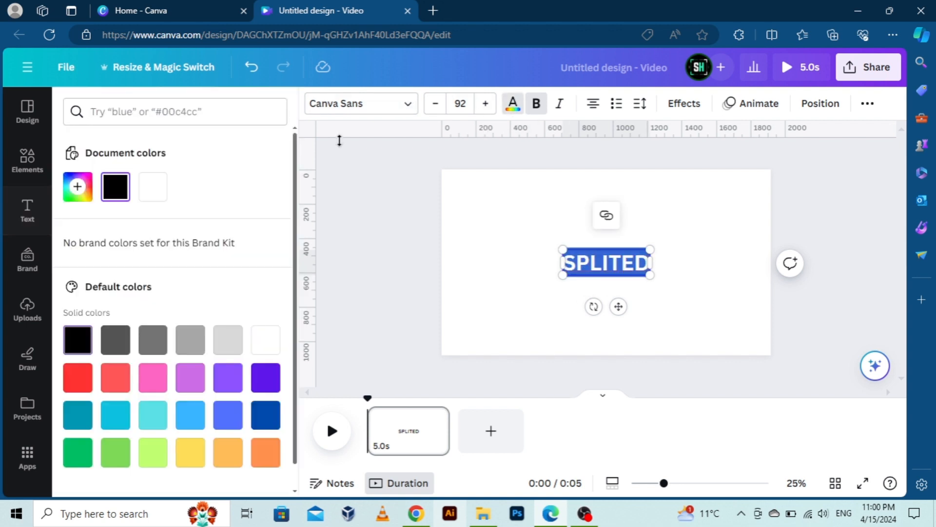
pyautogui.click(389, 111)
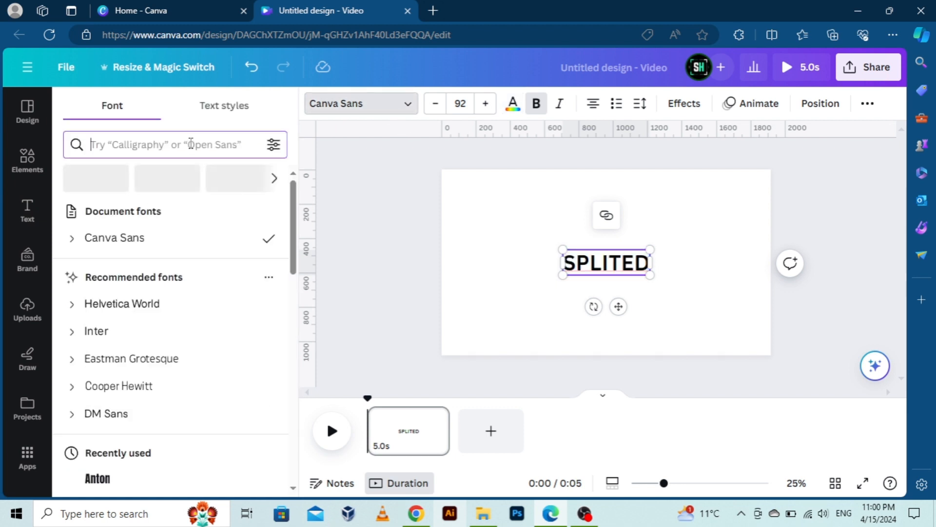
pyautogui.write('ANTON')
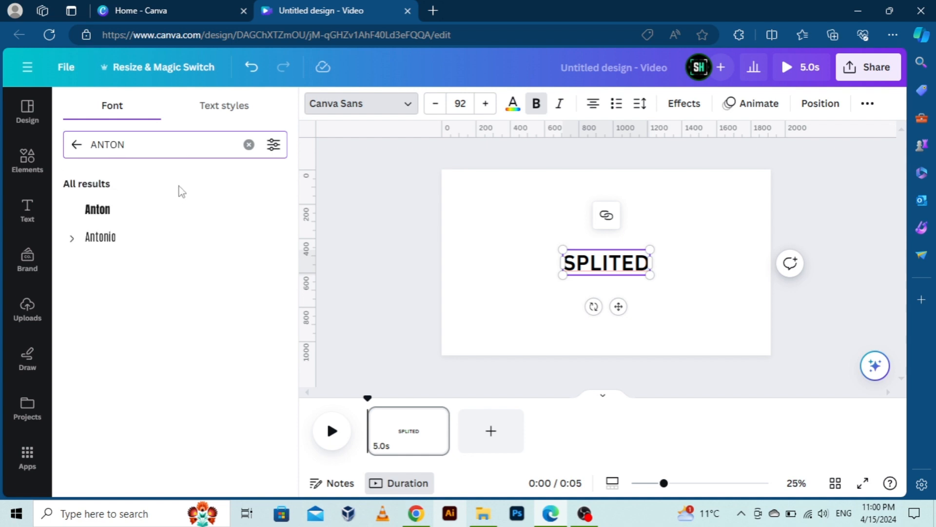
pyautogui.click(162, 215)
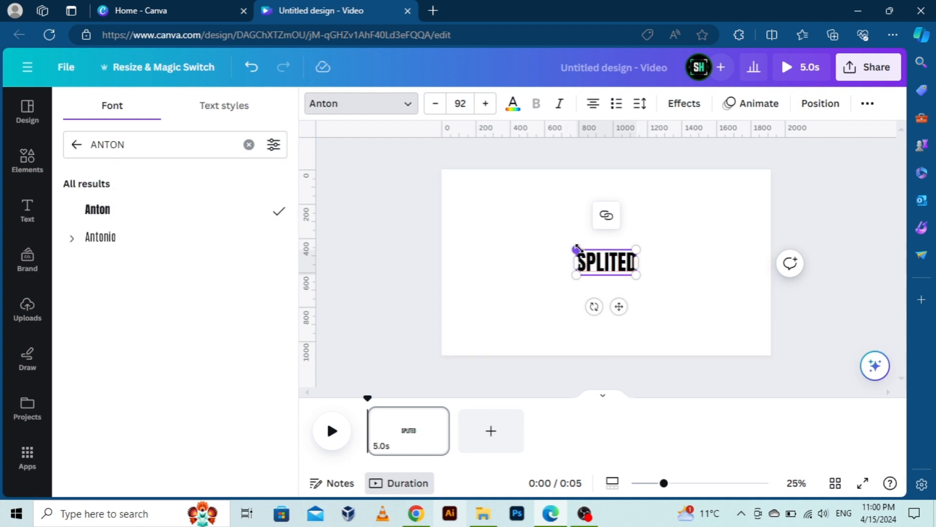
# Step: Enlarge the "SPLITED" heading to a font size of about 482 and centre it across the page width
pyautogui.moveTo(576, 249); pyautogui.dragTo(451, 198)
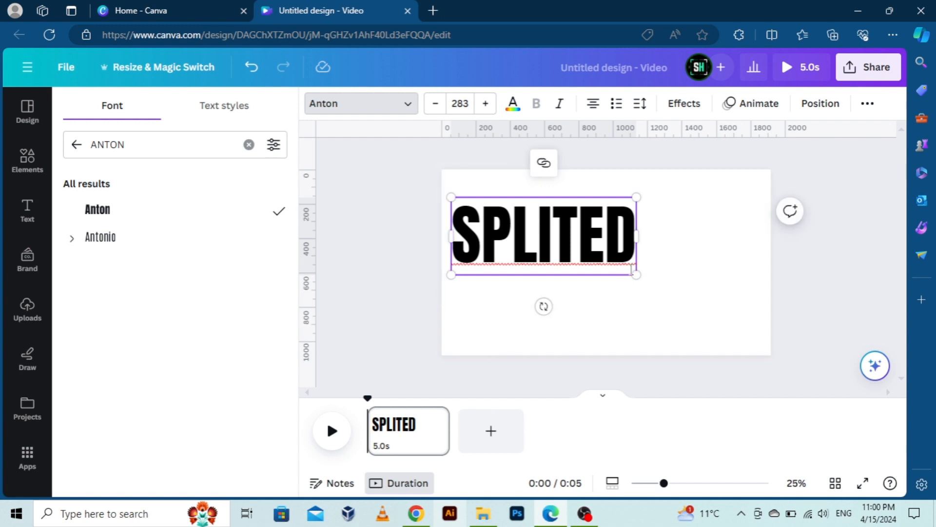
pyautogui.moveTo(636, 274); pyautogui.dragTo(773, 313)
pyautogui.click(853, 289)
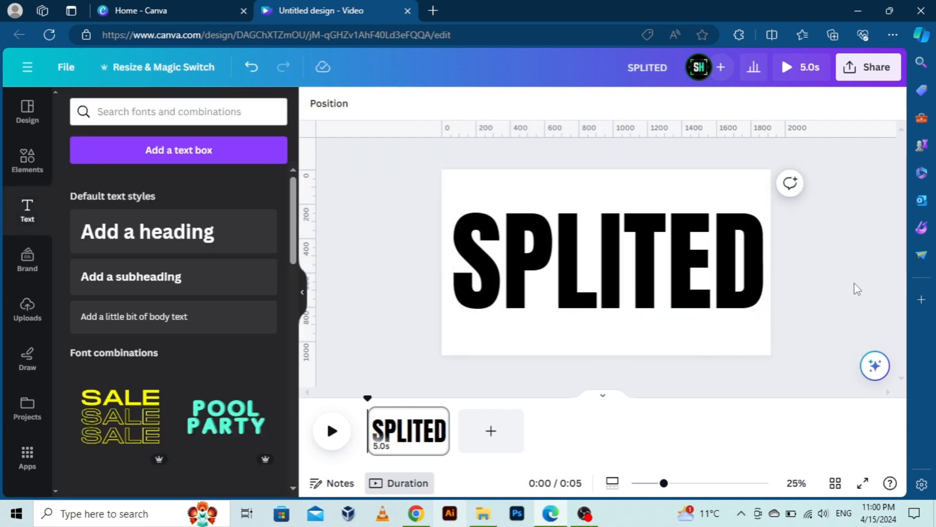
pyautogui.moveTo(721, 286); pyautogui.dragTo(716, 285)
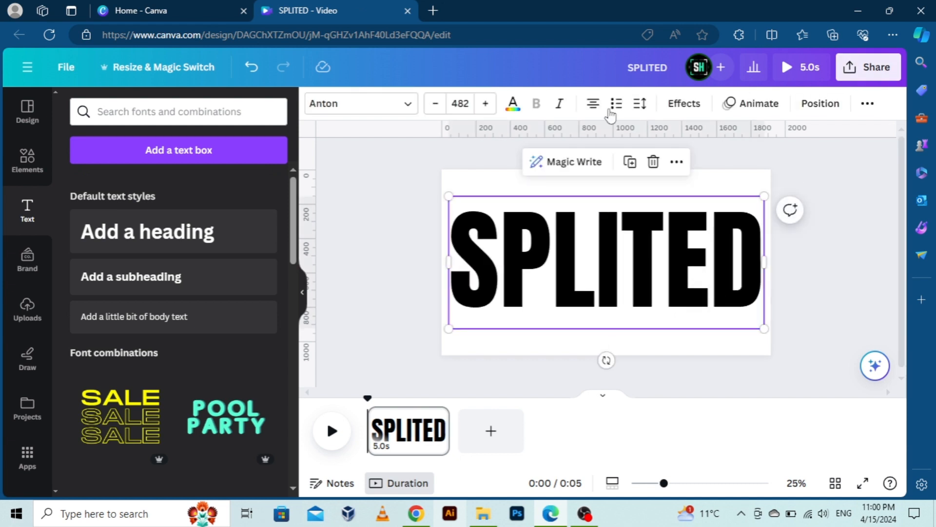
# Step: Change the "SPLITED" heading's text colour to white
pyautogui.click(512, 107)
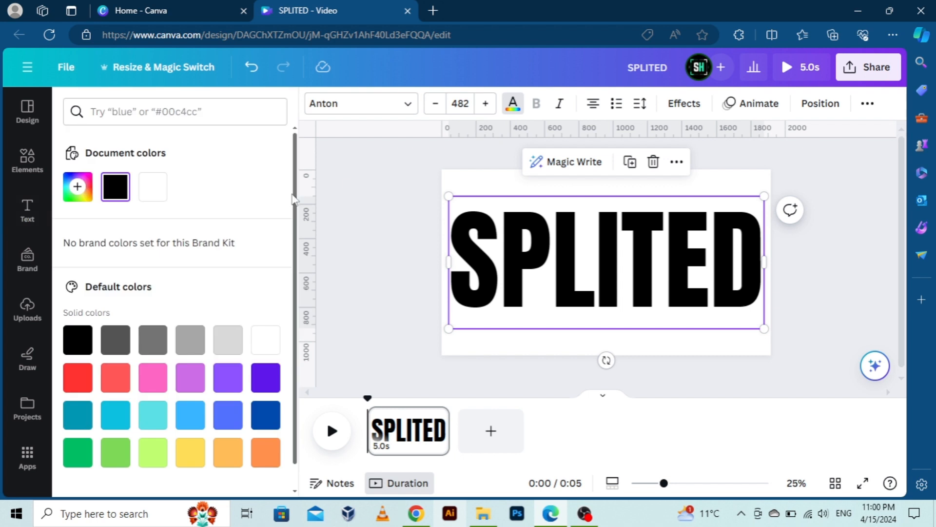
pyautogui.click(152, 187)
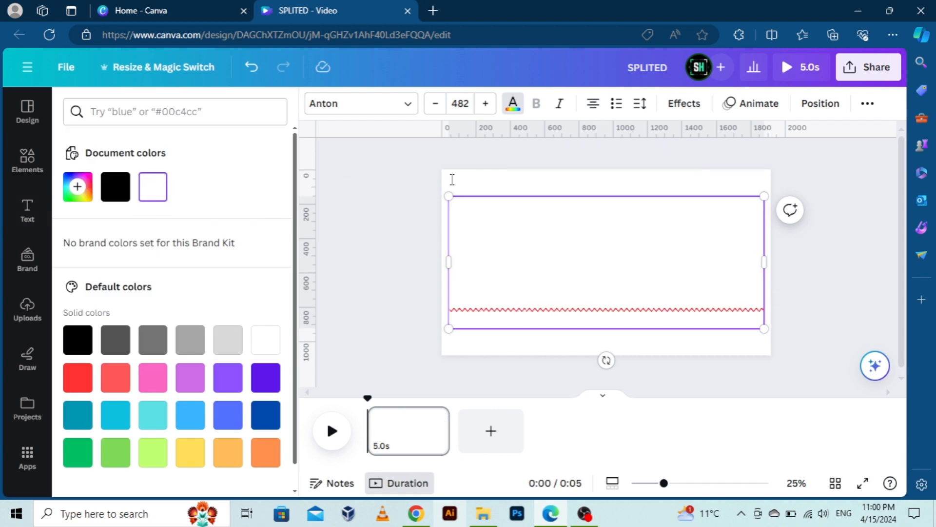
pyautogui.click(863, 153)
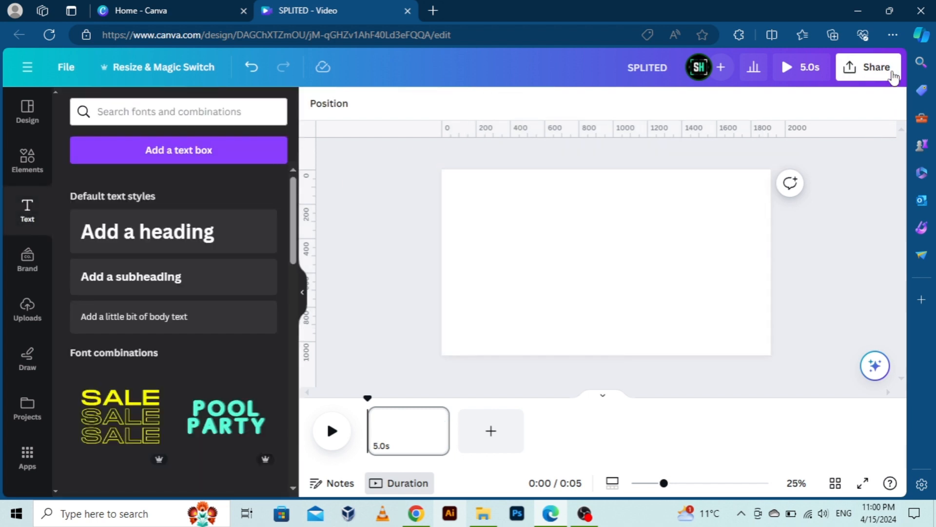
# Step: Download the design as a PNG at 1,920 × 1,080 px with a transparent background
pyautogui.click(893, 69)
pyautogui.click(726, 411)
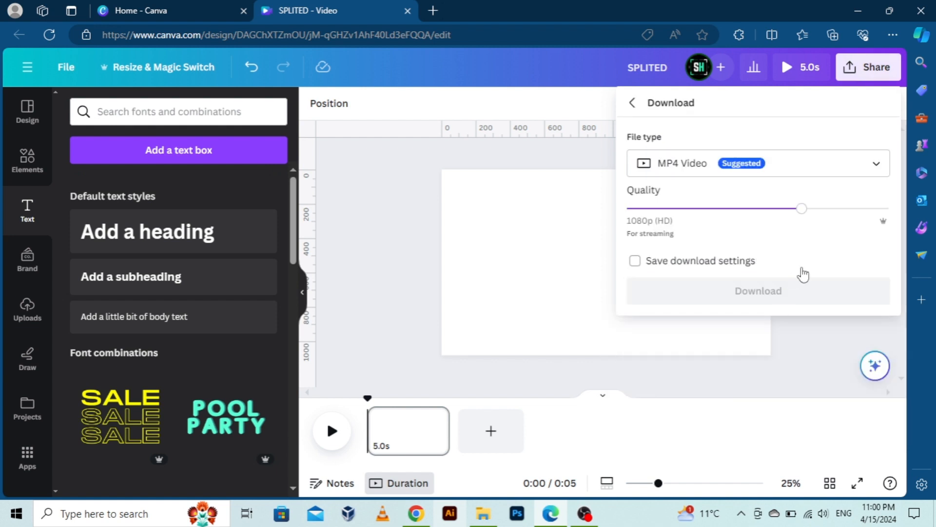
pyautogui.click(845, 172)
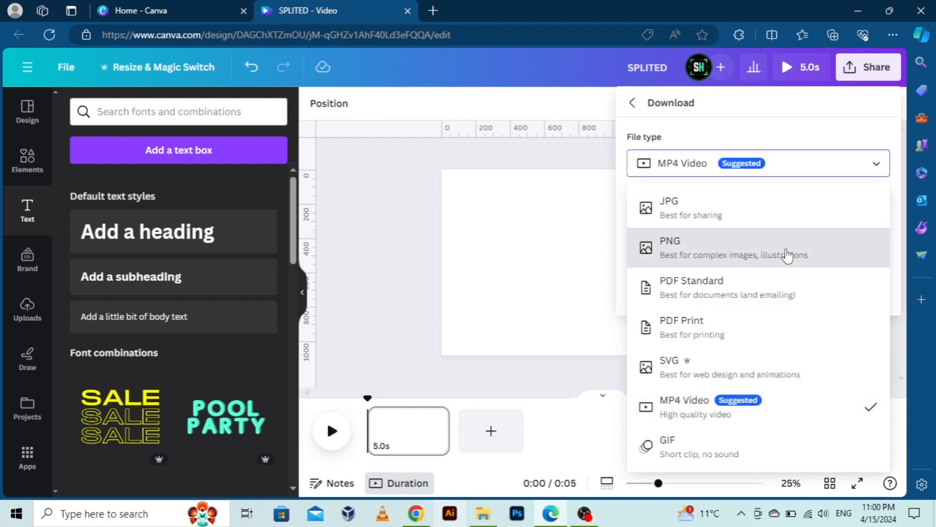
pyautogui.click(787, 255)
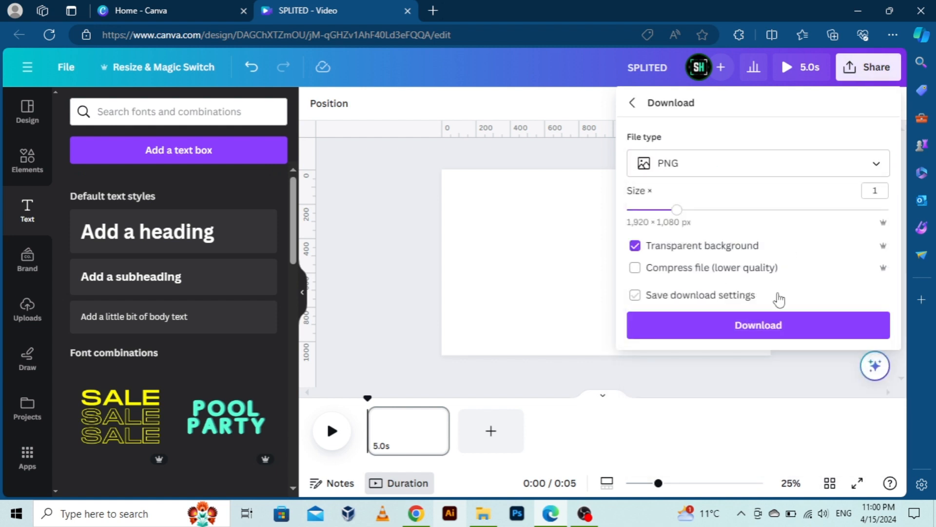
pyautogui.click(765, 327)
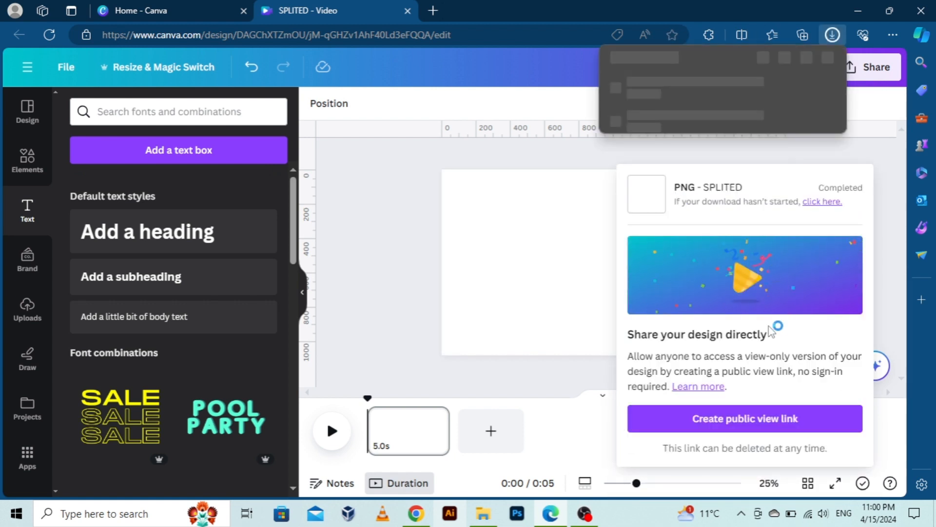
# Step: Switch to File Explorer and upload the SPLITED PNG from the D:\ drive into the Canva design's uploads
pyautogui.click(484, 513)
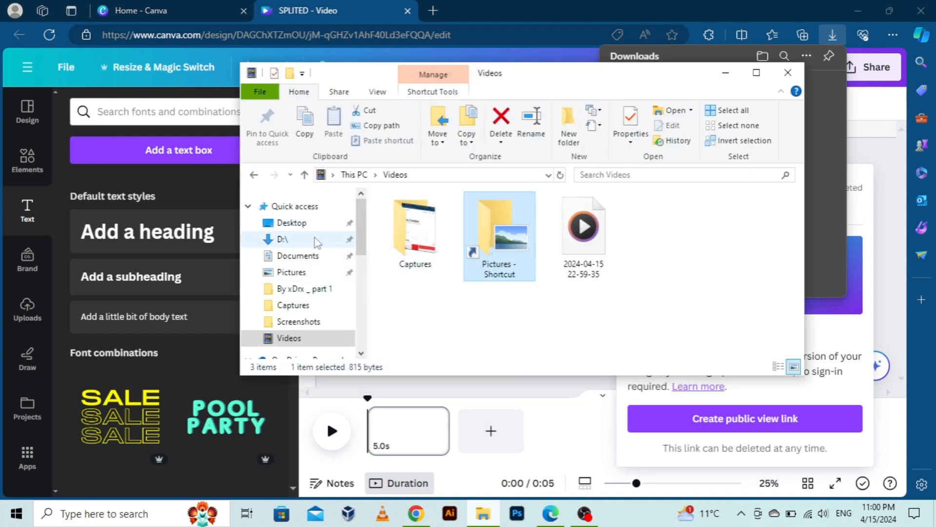
pyautogui.click(314, 240)
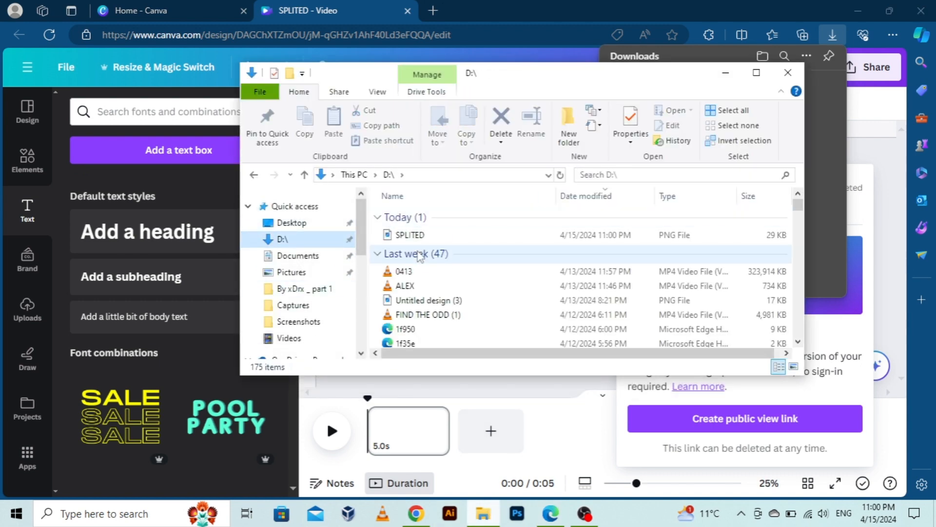
pyautogui.click(446, 238)
pyautogui.moveTo(428, 238); pyautogui.dragTo(144, 312)
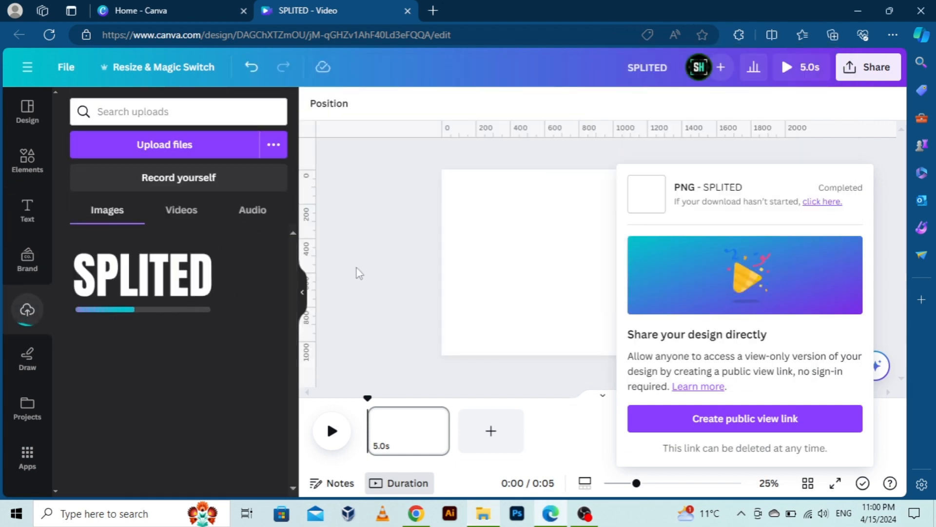
pyautogui.click(380, 278)
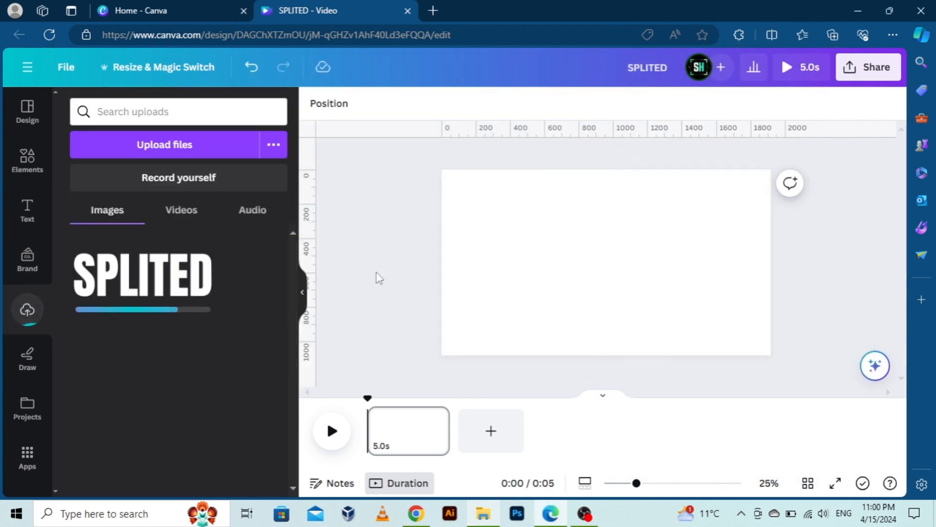
# Step: Replace the white heading's text on the page with "ANIMATION"
pyautogui.click(530, 251)
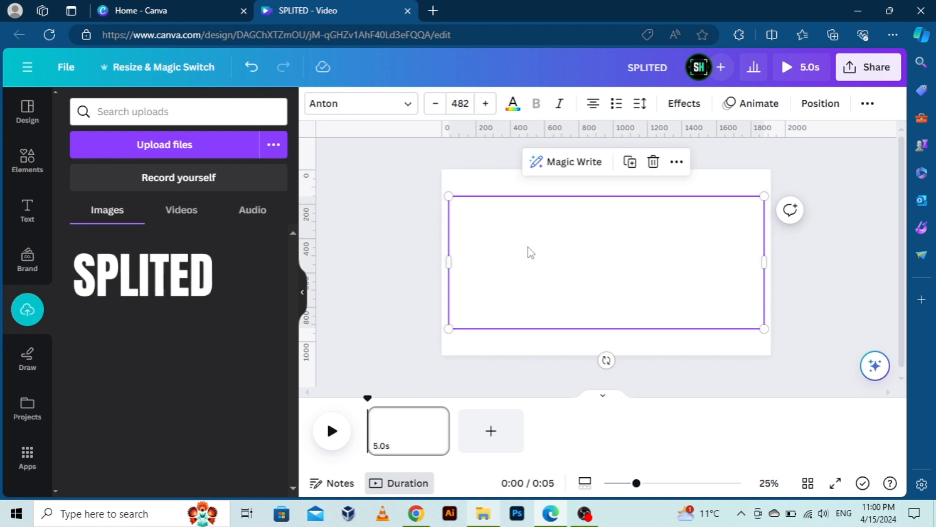
pyautogui.doubleClick(529, 249)
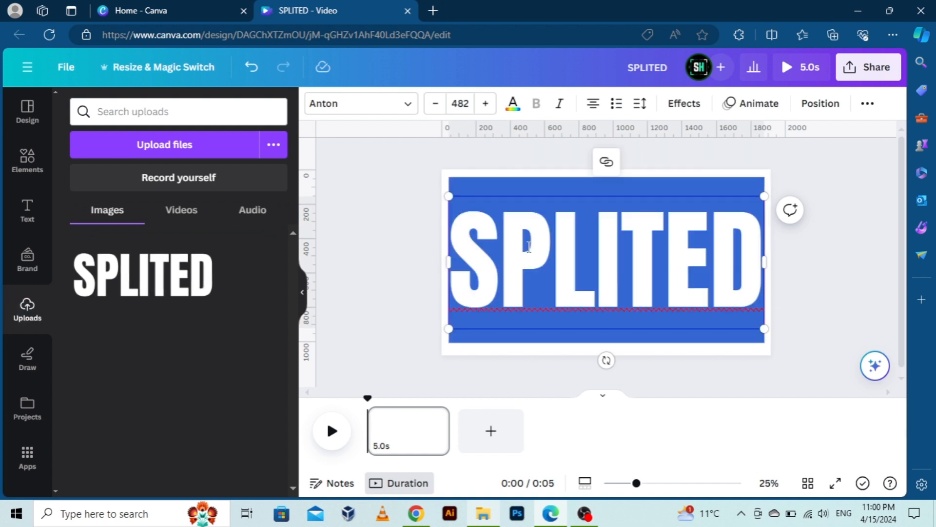
pyautogui.write('ANIMA')
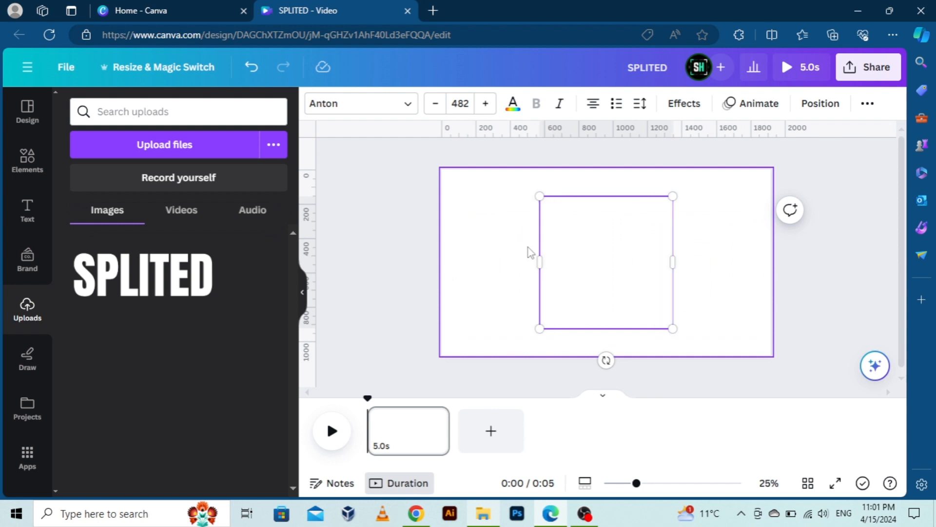
pyautogui.write('TION')
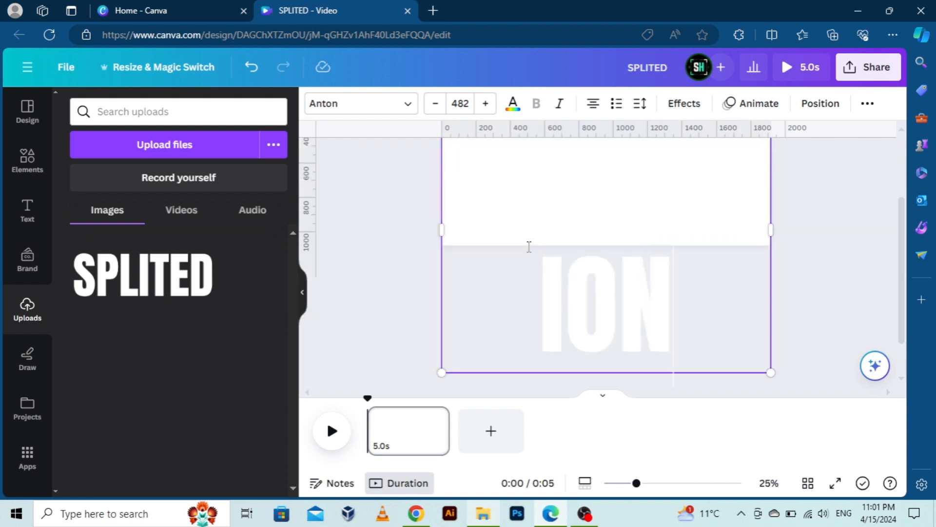
# Step: Set the colour of all the "ANIMATION" text to orange #FD8B44
pyautogui.hotkey('ctrl', 'a')
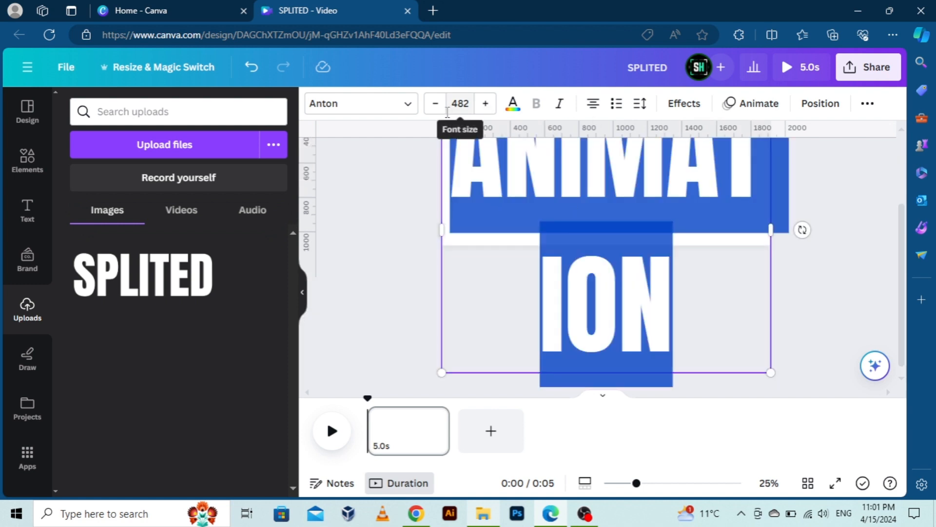
pyautogui.click(513, 103)
pyautogui.click(262, 461)
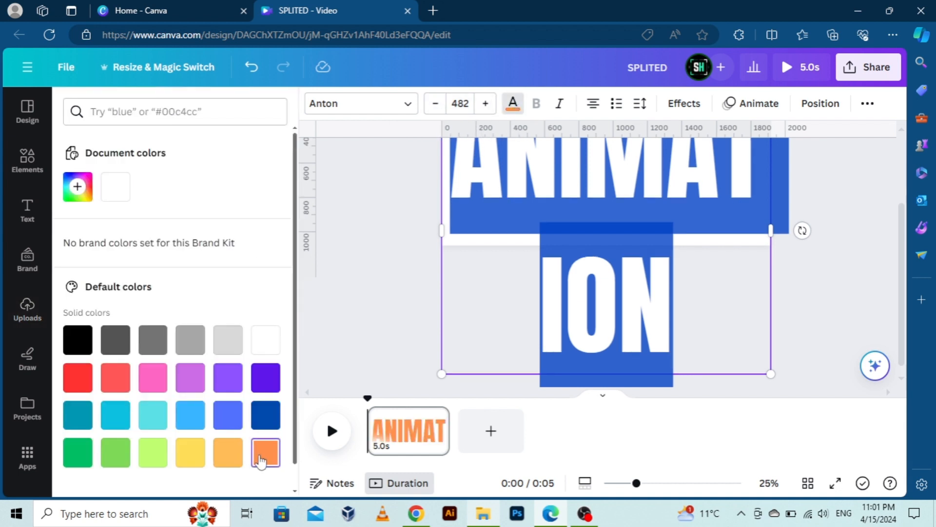
pyautogui.click(89, 184)
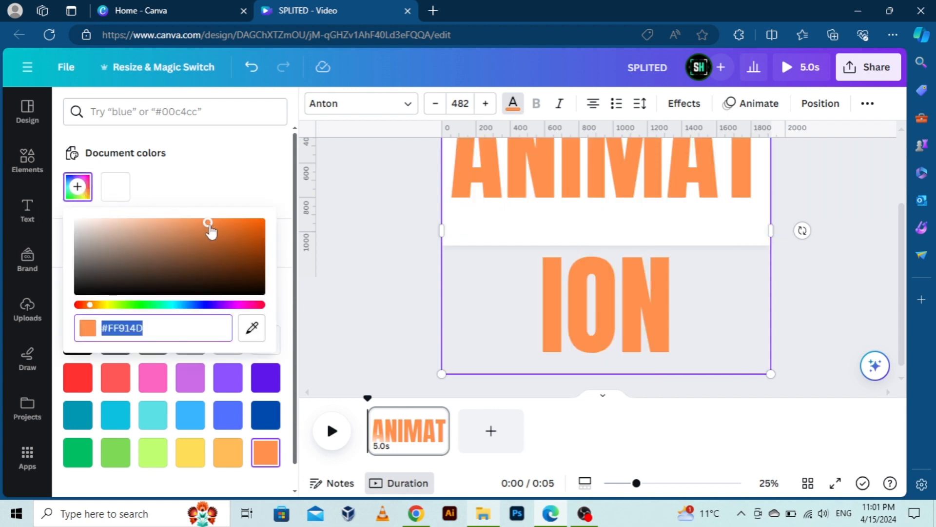
pyautogui.moveTo(210, 227); pyautogui.dragTo(213, 222)
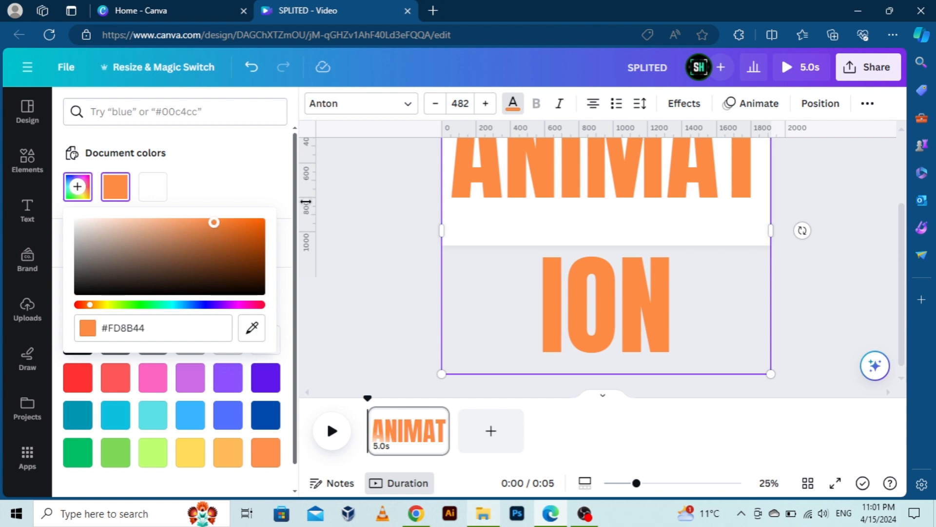
# Step: Set the font size of the "ANIMATION" text to 250
pyautogui.moveTo(431, 103); pyautogui.dragTo(431, 102)
pyautogui.click(463, 103)
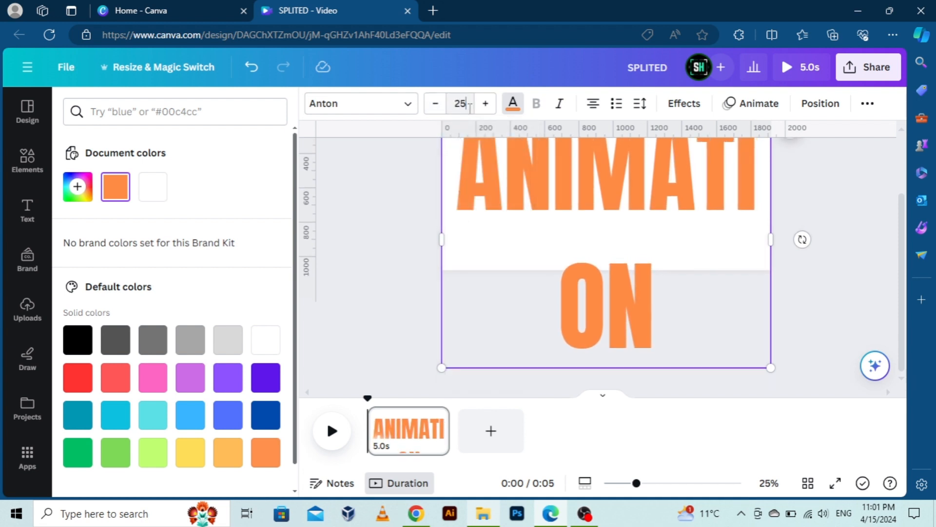
pyautogui.press('Return')
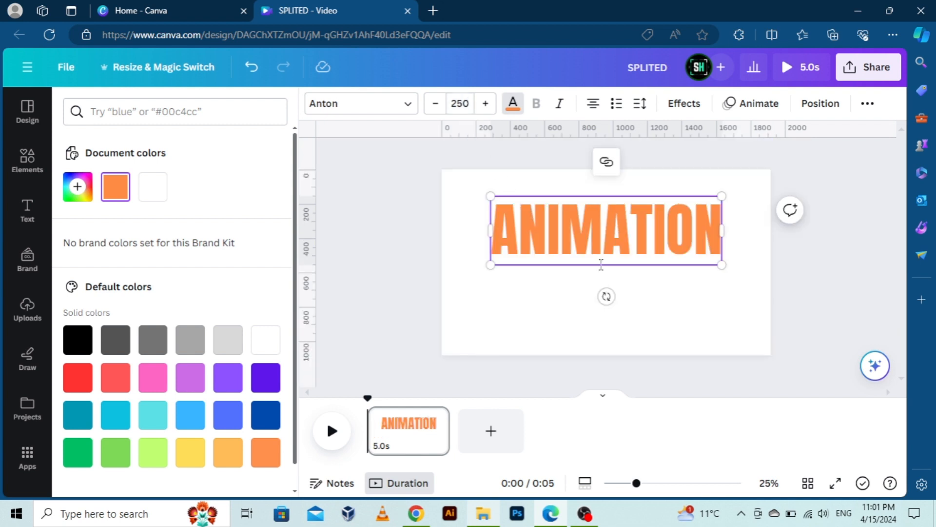
# Step: Set the "ANIMATION" text's font size to 230 and centre it on the page
pyautogui.click(814, 283)
pyautogui.moveTo(611, 240); pyautogui.dragTo(611, 271)
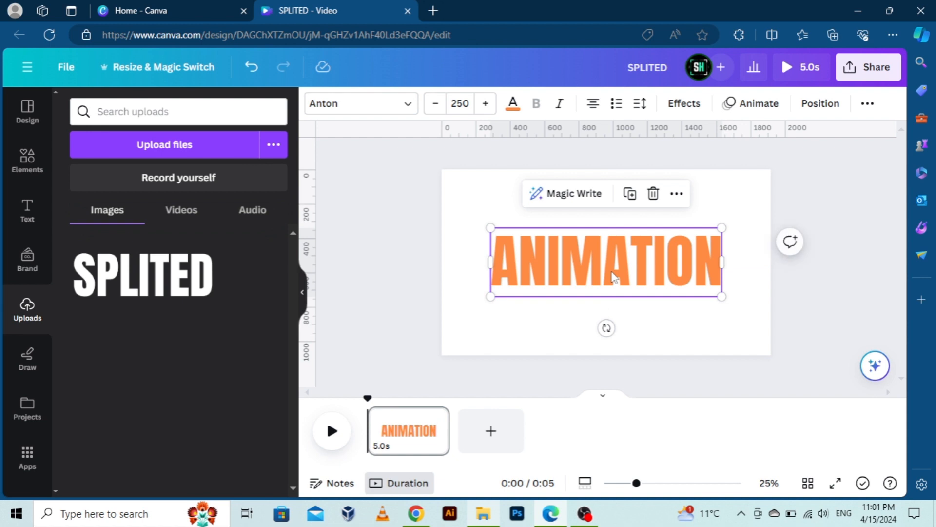
pyautogui.click(453, 104)
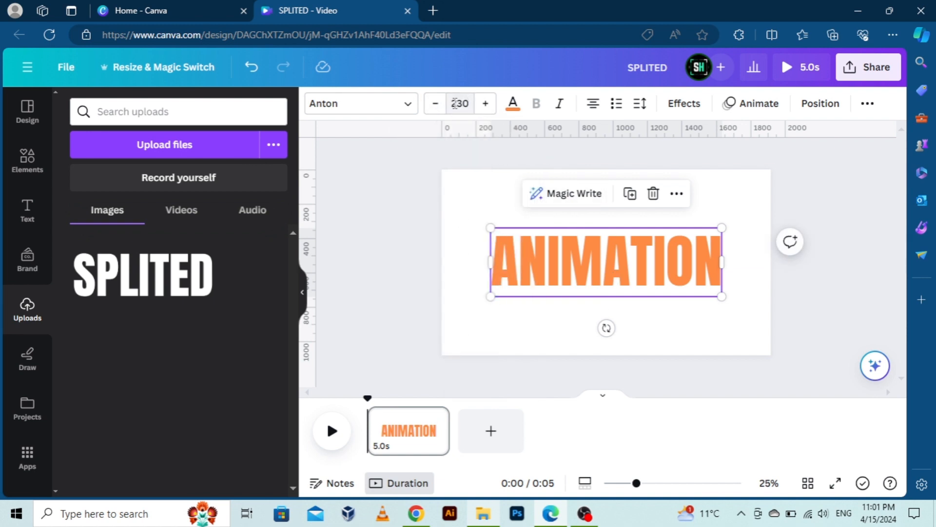
pyautogui.write('230')
pyautogui.press('Return')
pyautogui.click(853, 200)
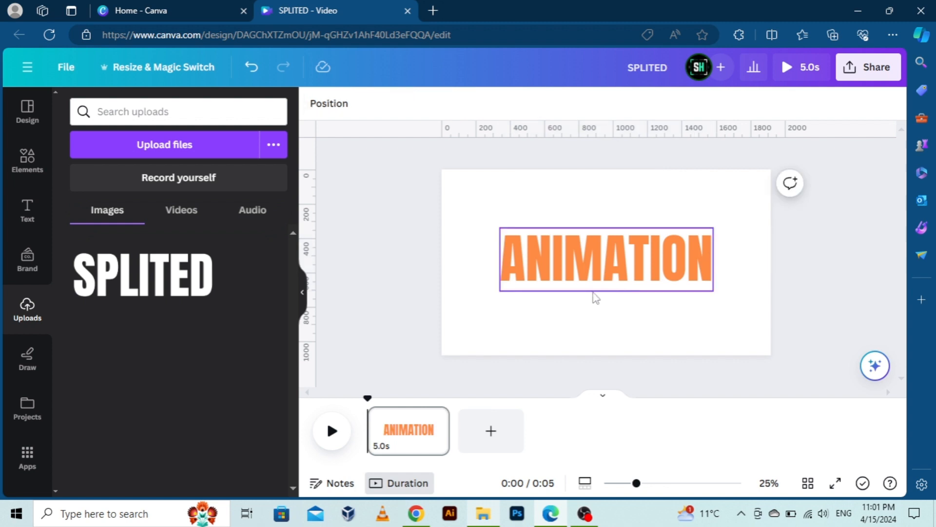
pyautogui.moveTo(626, 254); pyautogui.dragTo(624, 252)
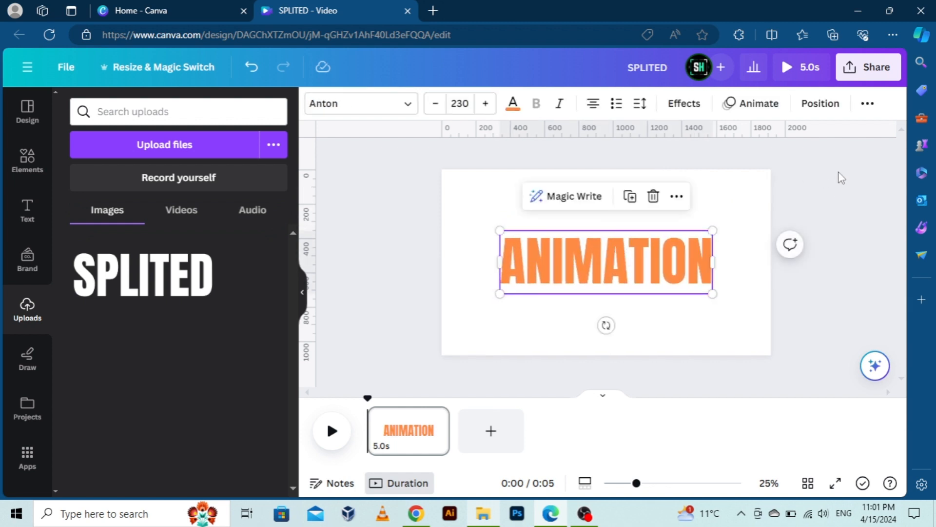
pyautogui.click(842, 178)
# Step: Download the page with the orange "ANIMATION" text as a PNG
pyautogui.click(875, 67)
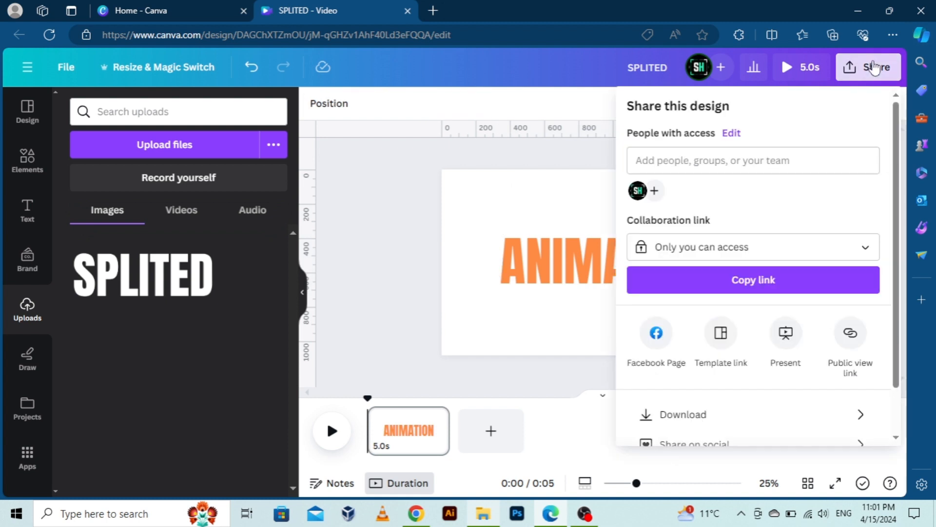
pyautogui.click(755, 422)
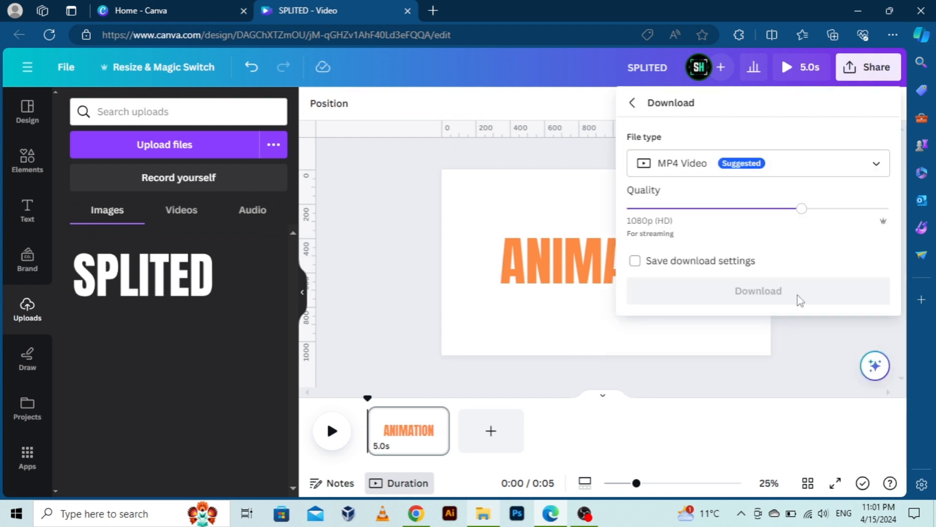
pyautogui.click(819, 160)
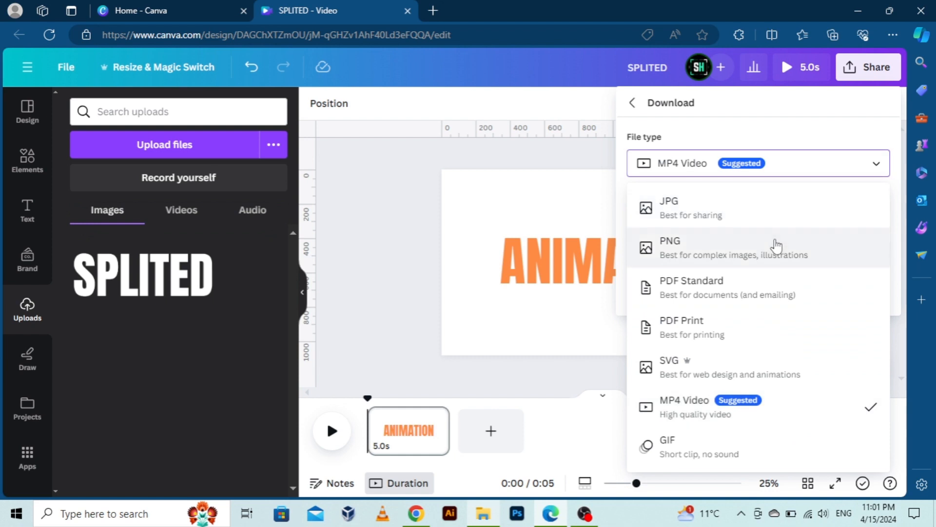
pyautogui.click(776, 244)
pyautogui.click(761, 327)
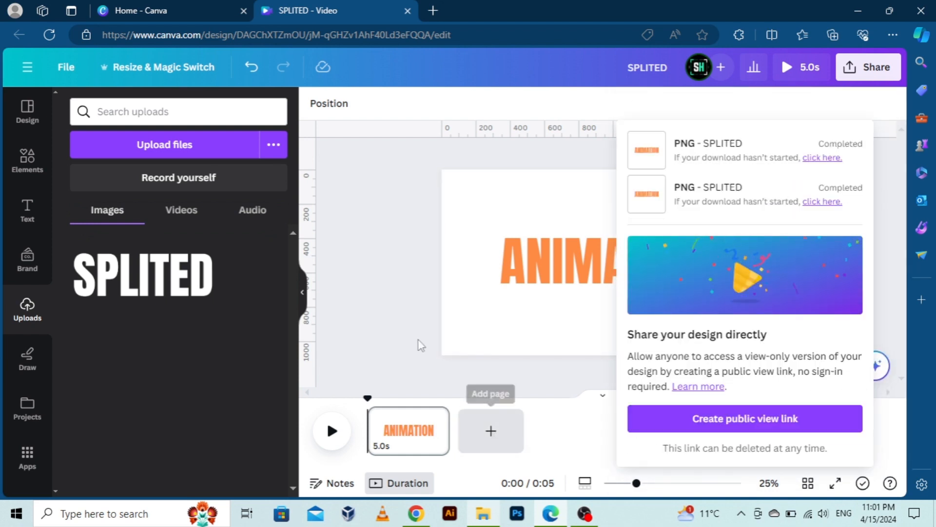
# Step: Switch to File Explorer and upload the SPLITED (1) PNG from the D:\ drive into the Canva design's uploads
pyautogui.click(483, 514)
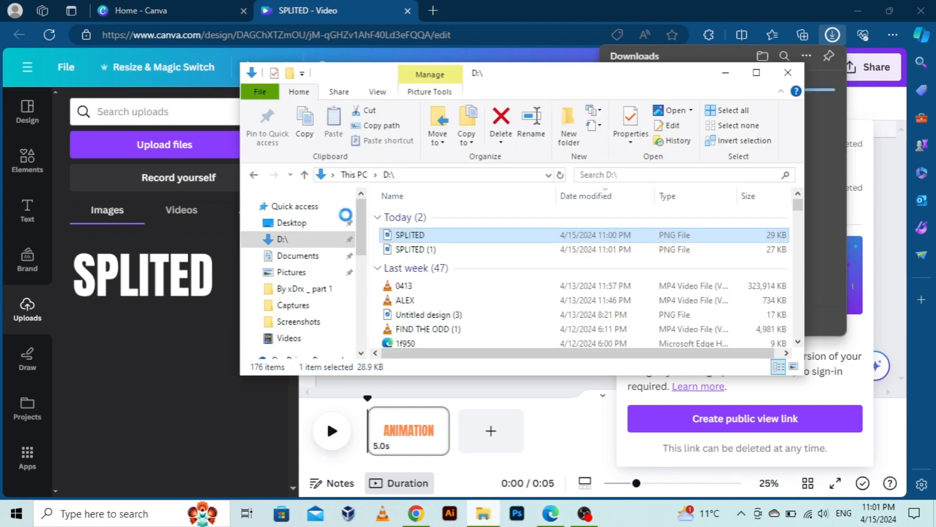
pyautogui.click(315, 240)
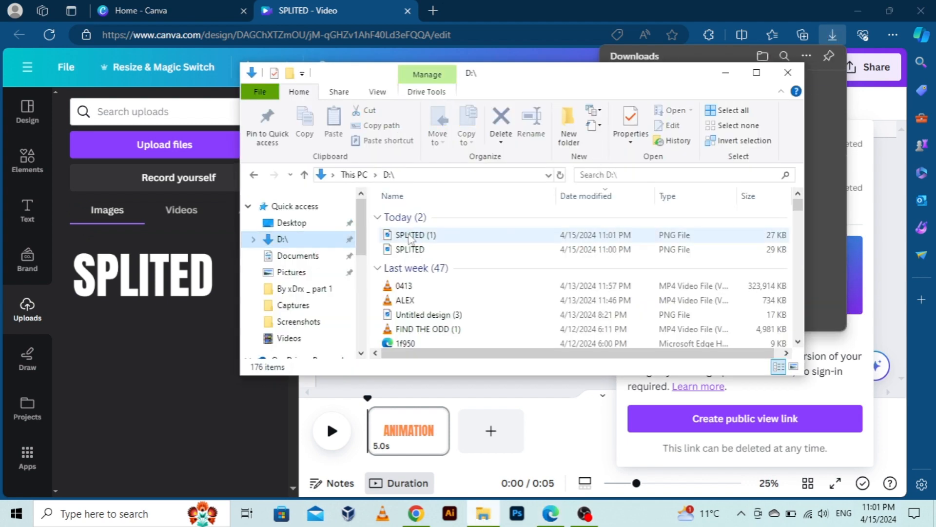
pyautogui.moveTo(412, 234); pyautogui.dragTo(128, 274)
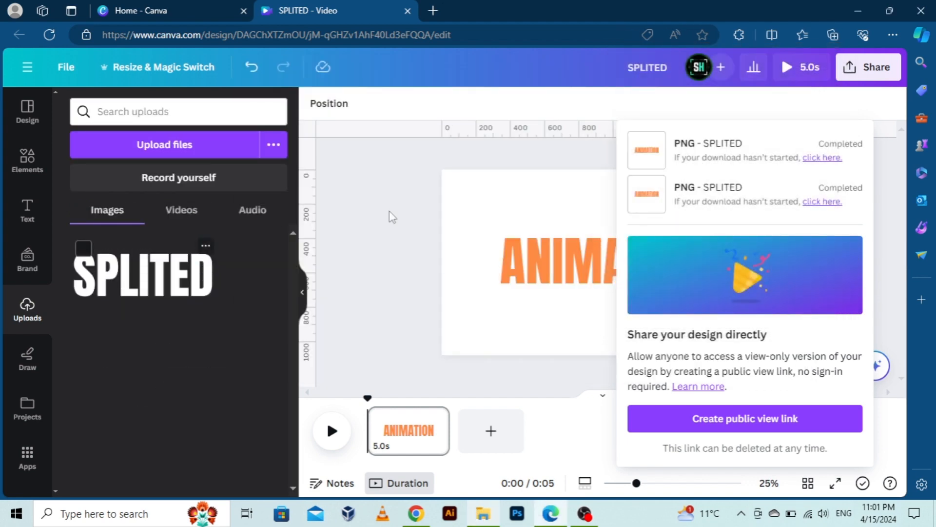
pyautogui.click(411, 220)
# Step: Replace the orange "ANIMATION" text on the page with "TEXT"
pyautogui.click(556, 255)
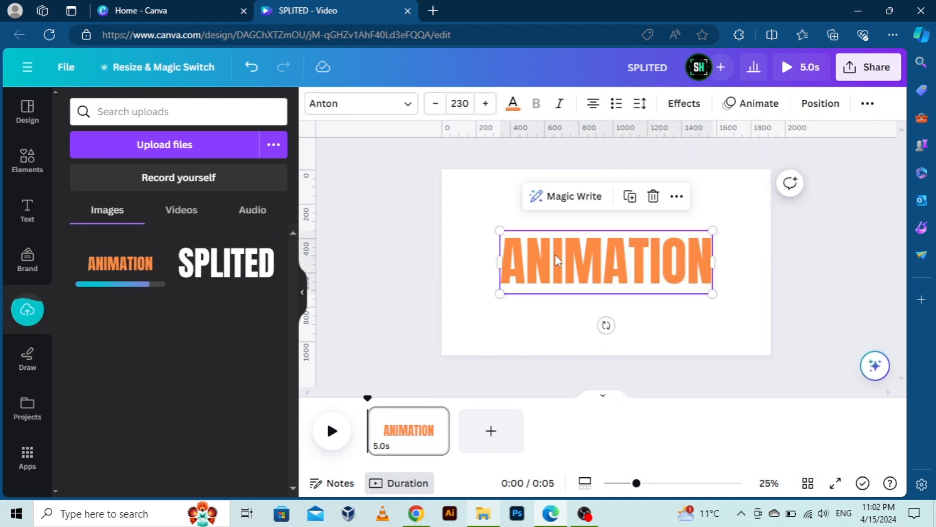
pyautogui.doubleClick(556, 255)
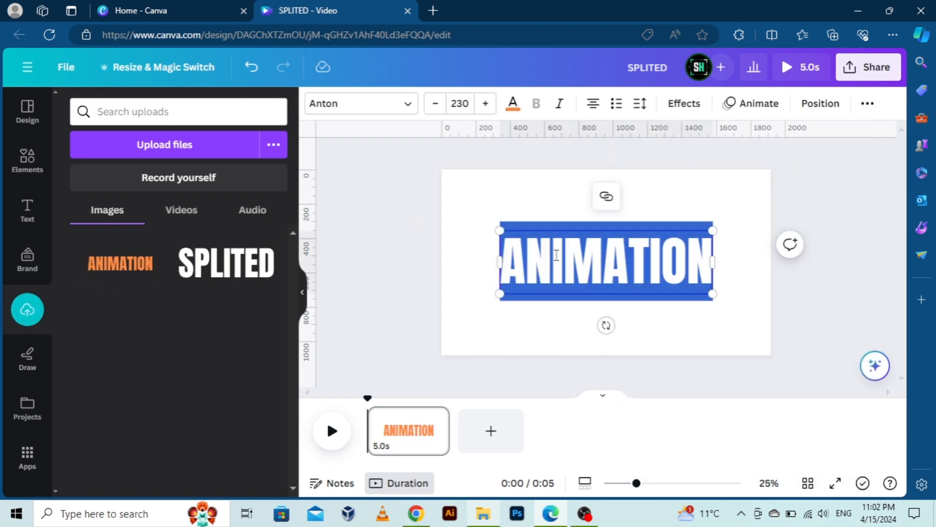
pyautogui.write('TEXT')
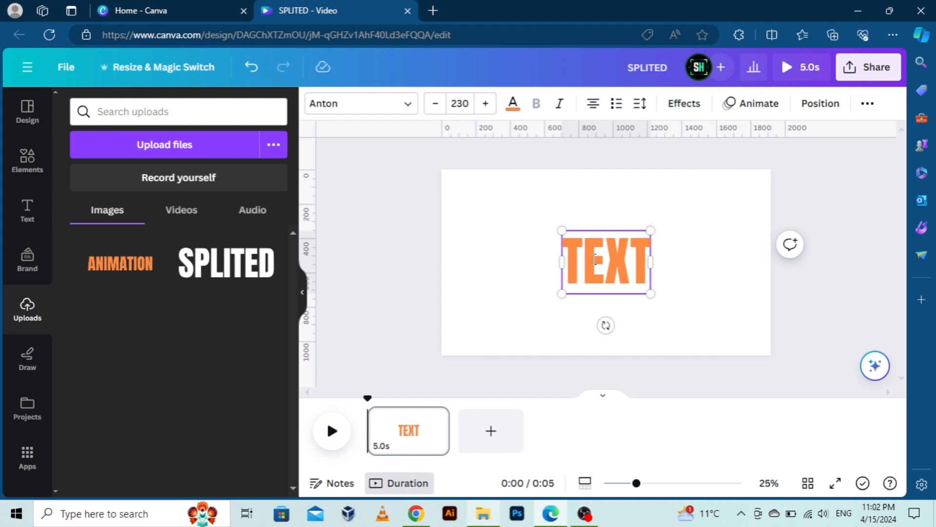
# Step: Search the fonts for "HORIZON" and apply the Horizon font to the "TEXT" heading
pyautogui.doubleClick(595, 259)
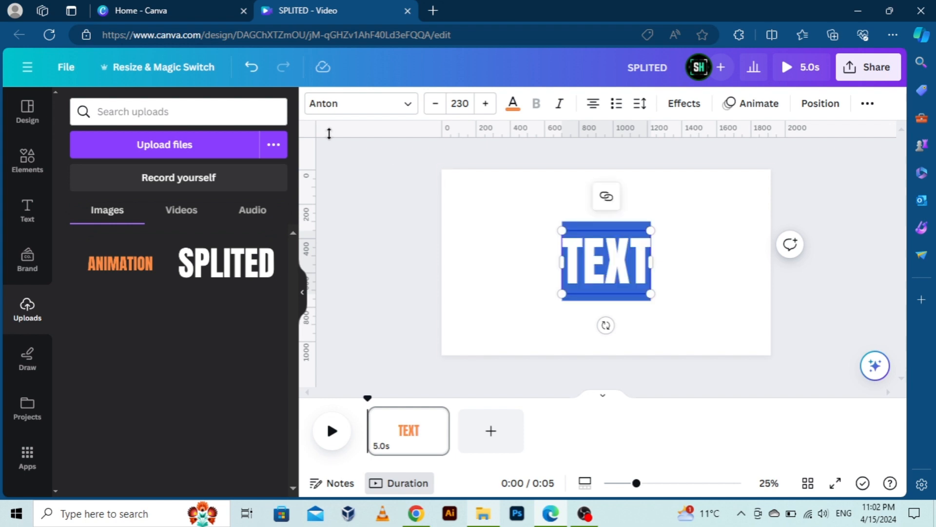
pyautogui.click(337, 103)
pyautogui.click(248, 145)
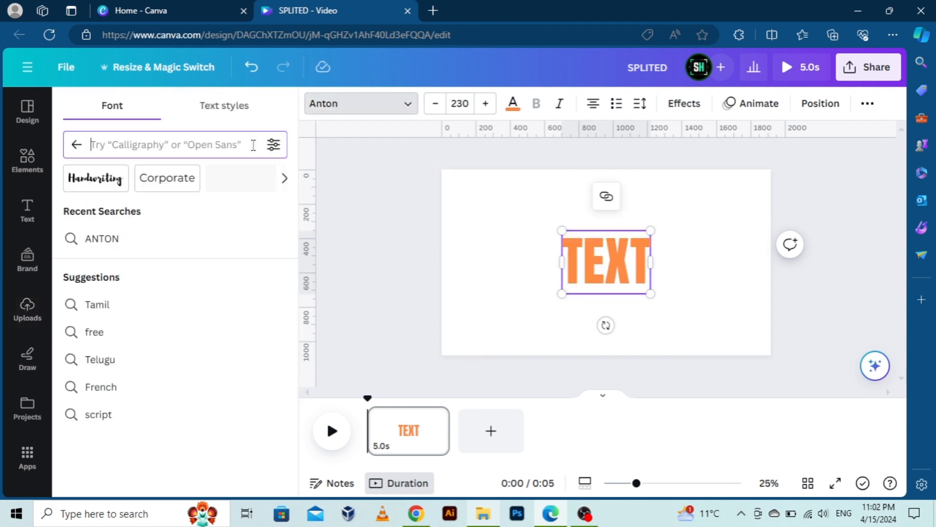
pyautogui.write('HORIZON')
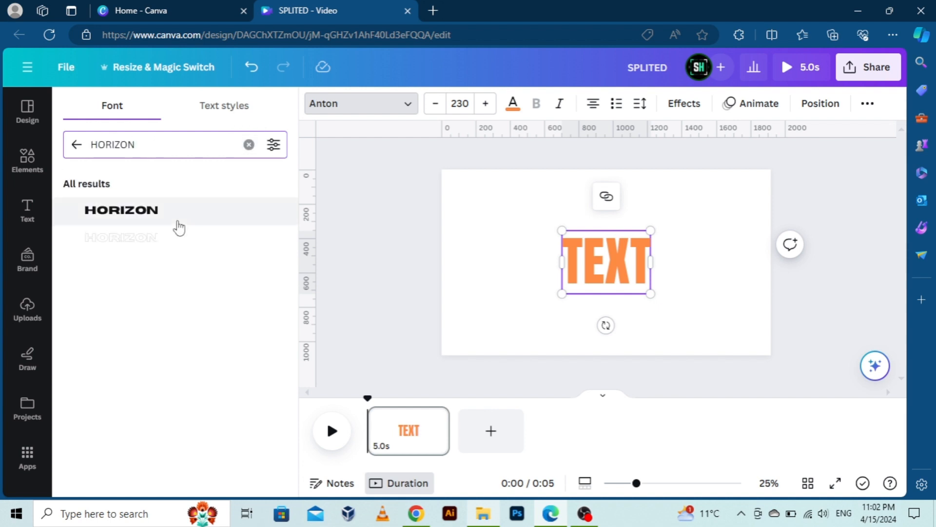
pyautogui.click(178, 220)
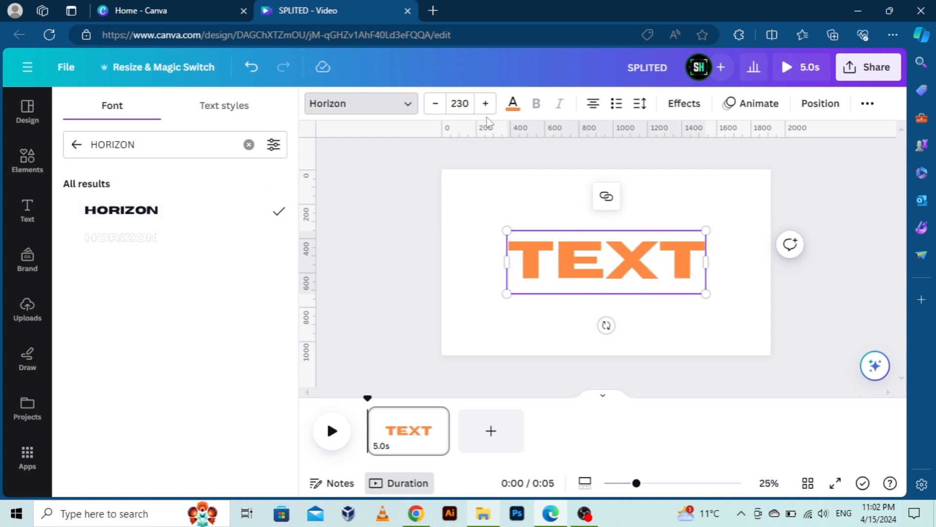
# Step: Set the font size of the "TEXT" heading to 150 and centre it on the page
pyautogui.click(464, 104)
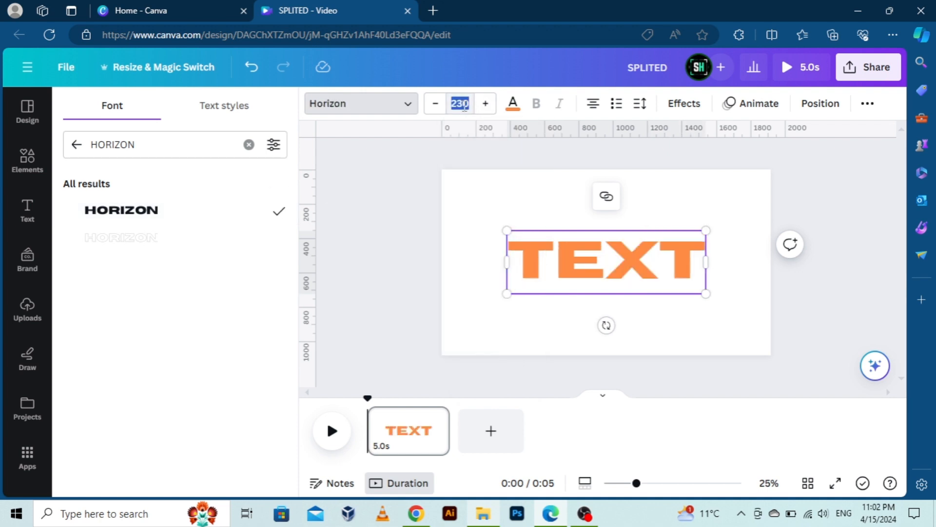
pyautogui.write('180')
pyautogui.press('Return')
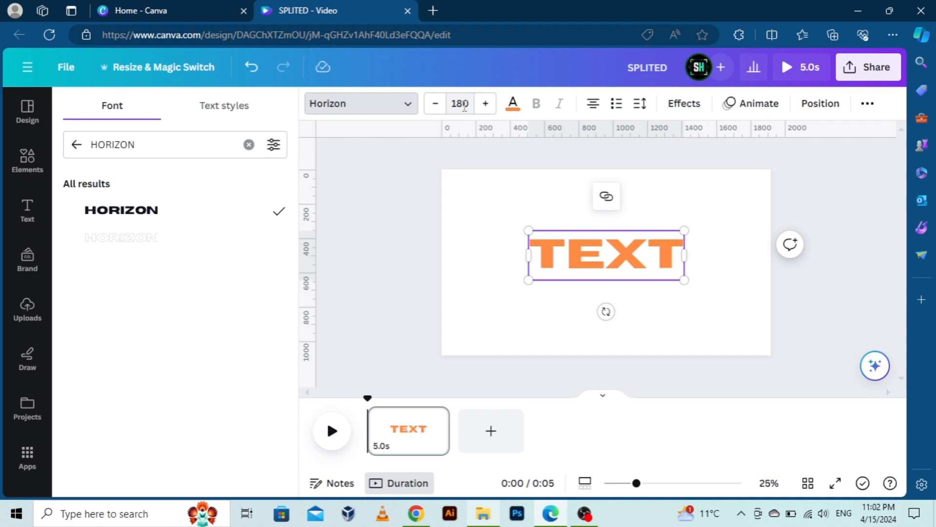
pyautogui.click(464, 100)
pyautogui.write('150')
pyautogui.press('Return')
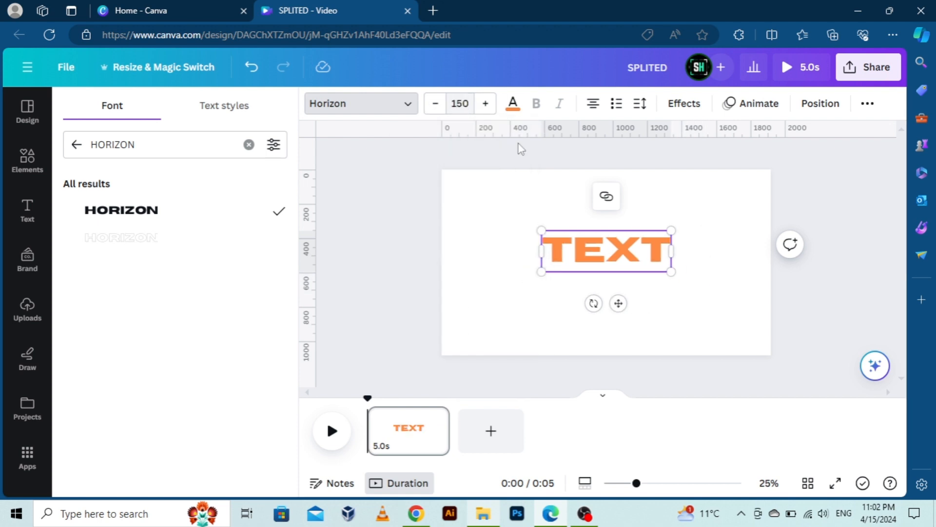
pyautogui.click(852, 191)
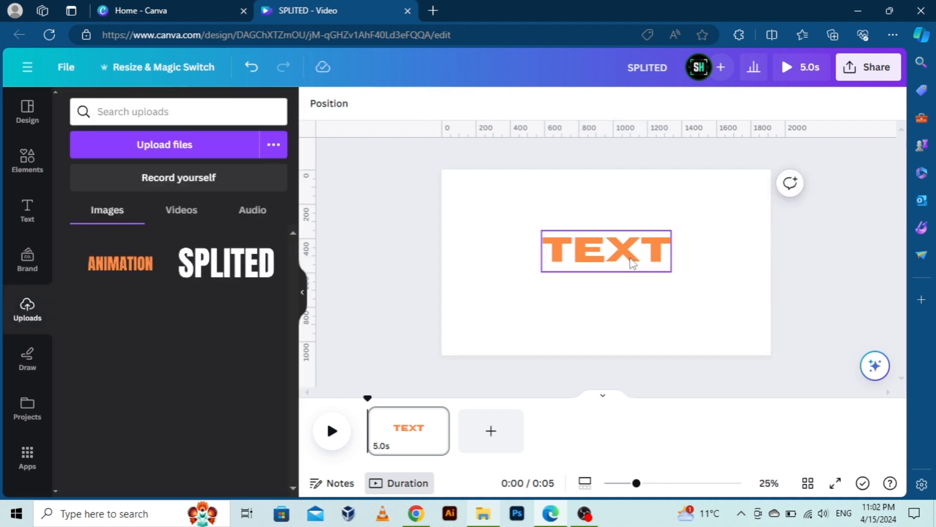
pyautogui.moveTo(632, 263); pyautogui.dragTo(628, 265)
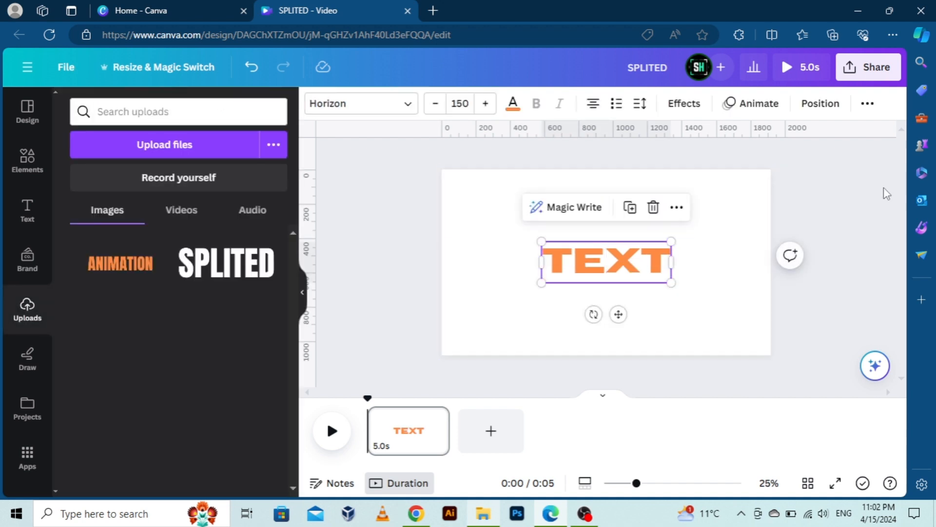
pyautogui.click(863, 207)
# Step: Change the colour of all the "TEXT" heading to white from the document colors
pyautogui.click(634, 253)
pyautogui.doubleClick(613, 259)
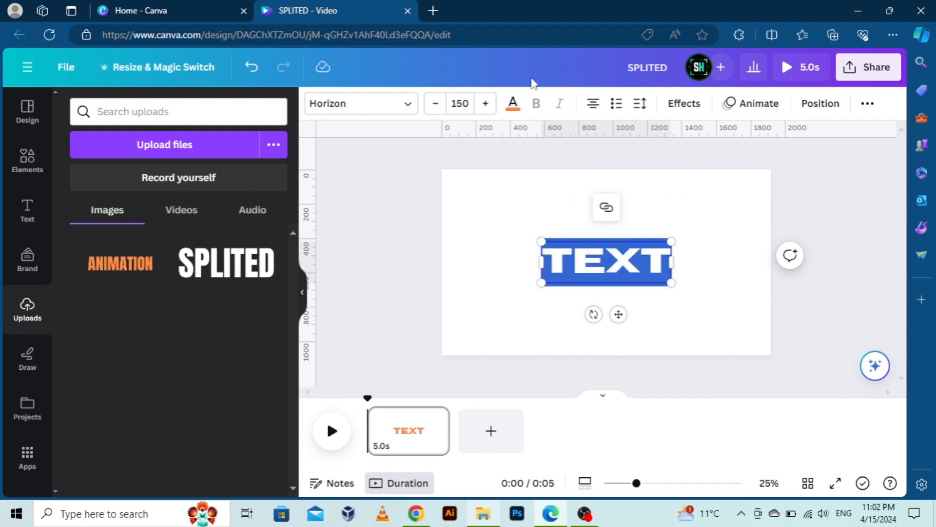
pyautogui.click(513, 104)
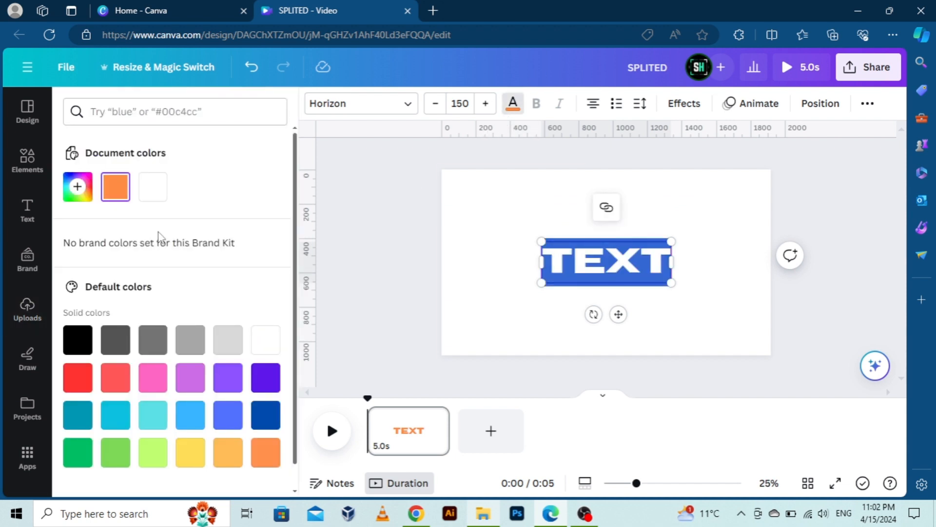
pyautogui.click(152, 186)
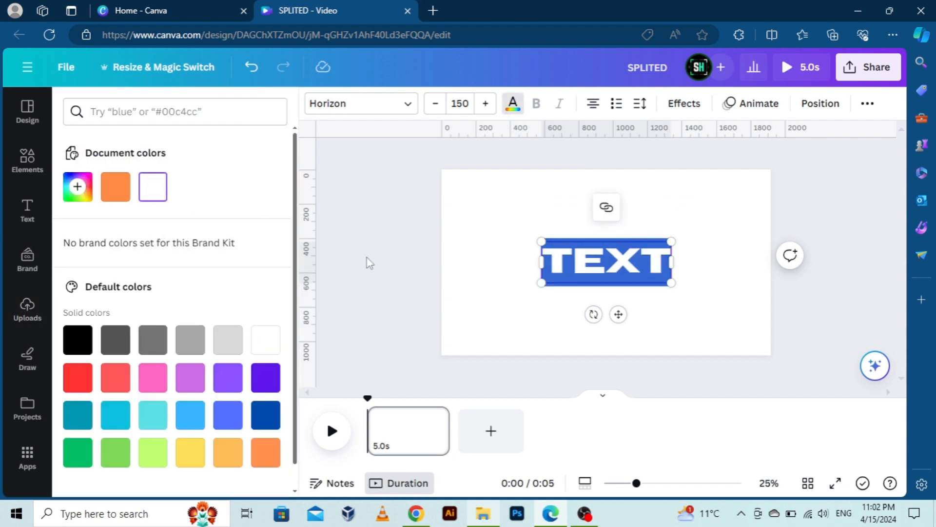
pyautogui.click(831, 207)
# Step: Download the page with the white "TEXT" heading as a 1,920 × 1,080 px PNG with a transparent background
pyautogui.click(862, 67)
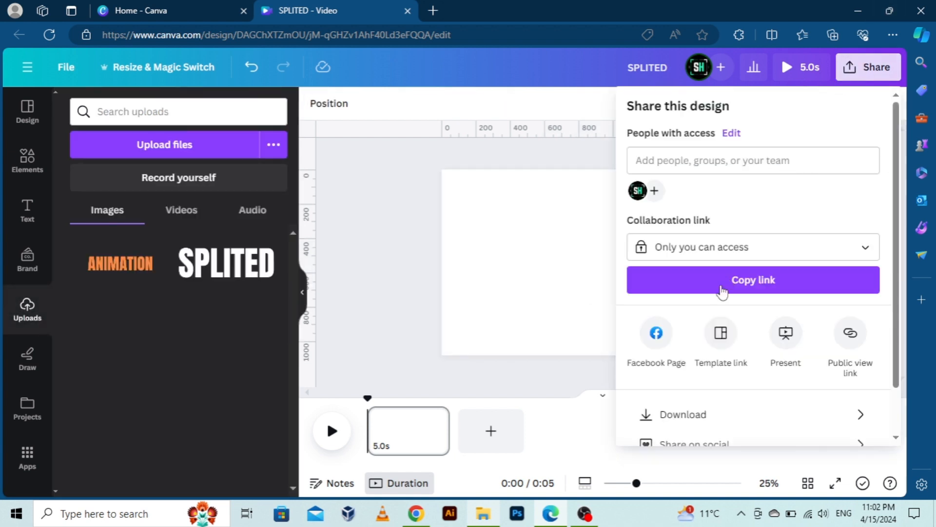
pyautogui.click(700, 412)
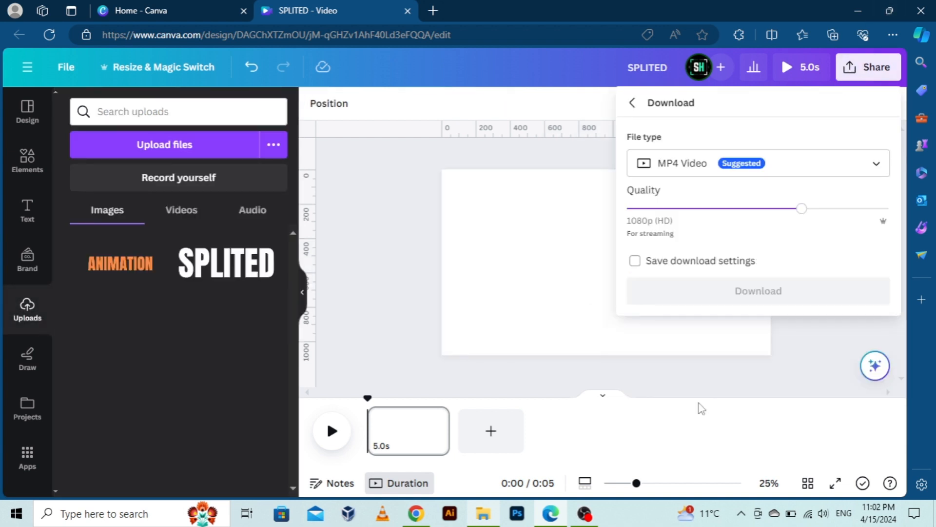
pyautogui.click(788, 170)
pyautogui.click(759, 238)
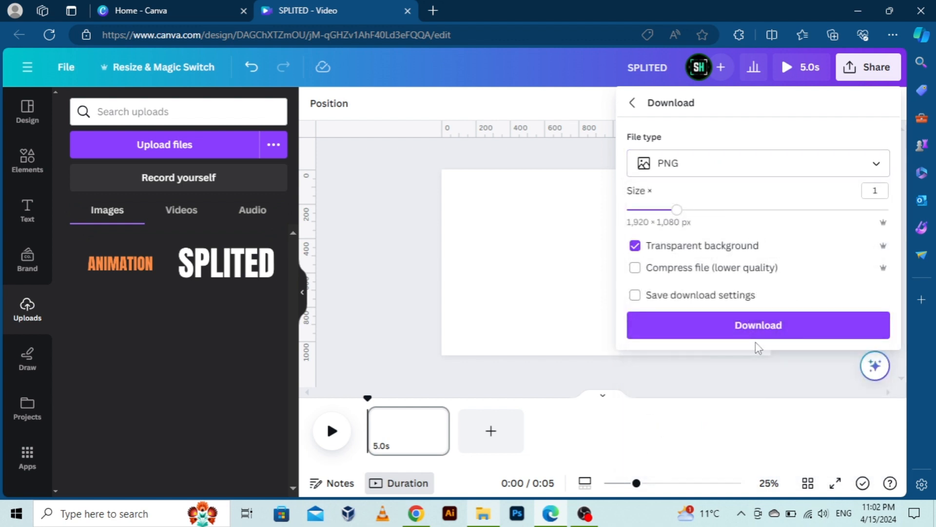
pyautogui.click(763, 327)
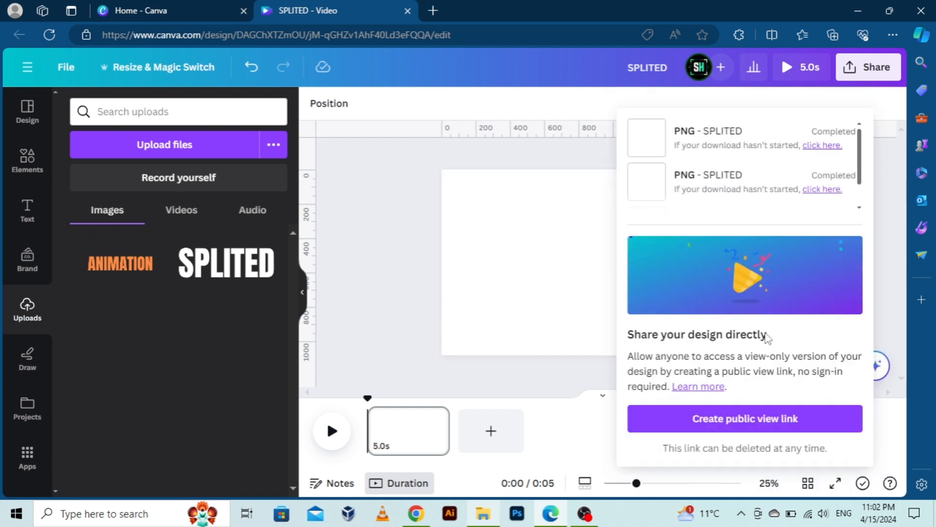
# Step: Switch to File Explorer and upload the SPLITED (2) PNG from the D:\ drive into the Canva design's uploads
pyautogui.click(483, 516)
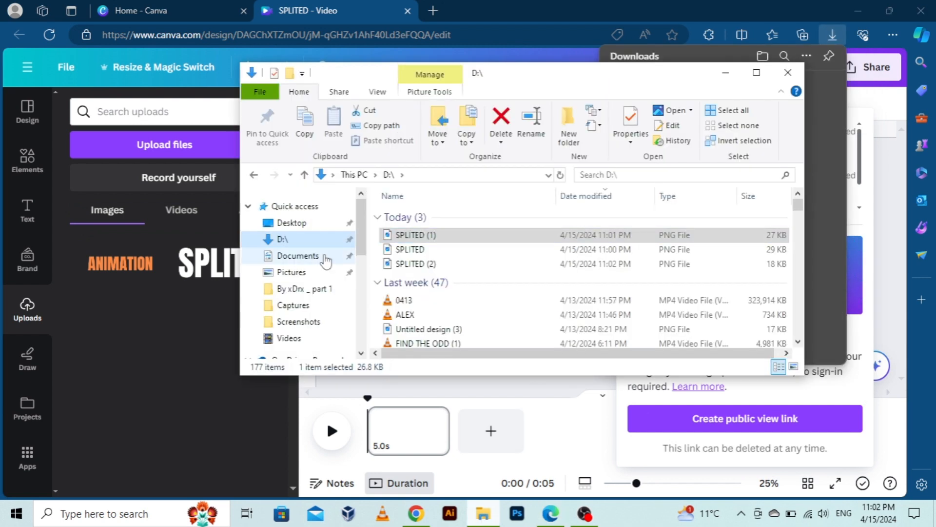
pyautogui.click(332, 240)
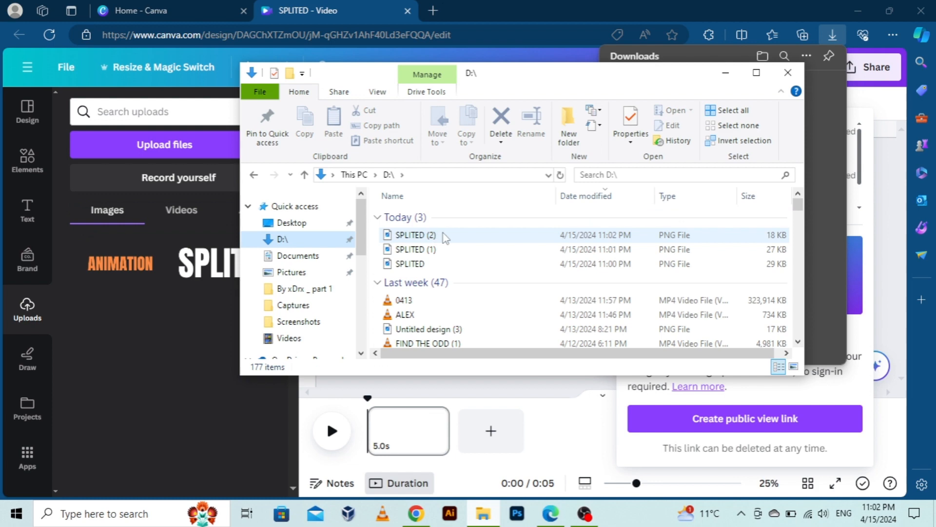
pyautogui.click(445, 237)
pyautogui.moveTo(444, 237); pyautogui.dragTo(144, 325)
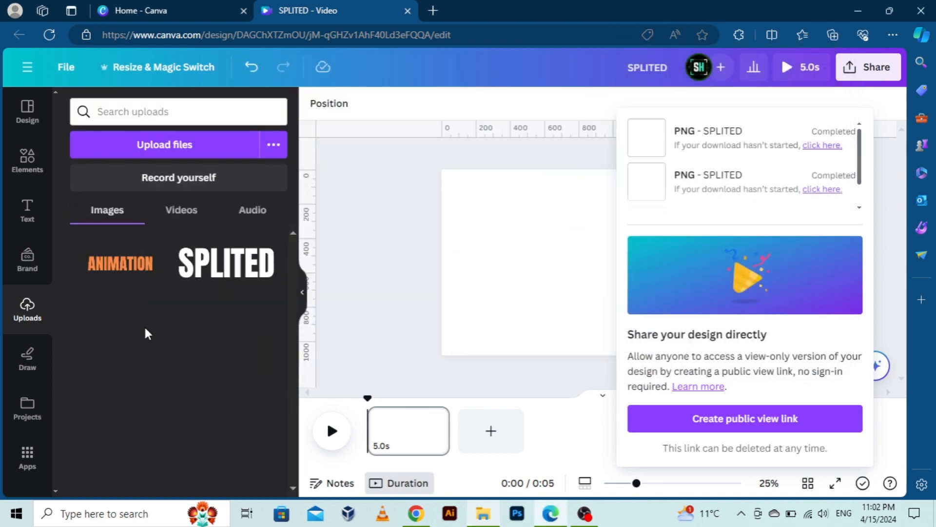
pyautogui.click(390, 265)
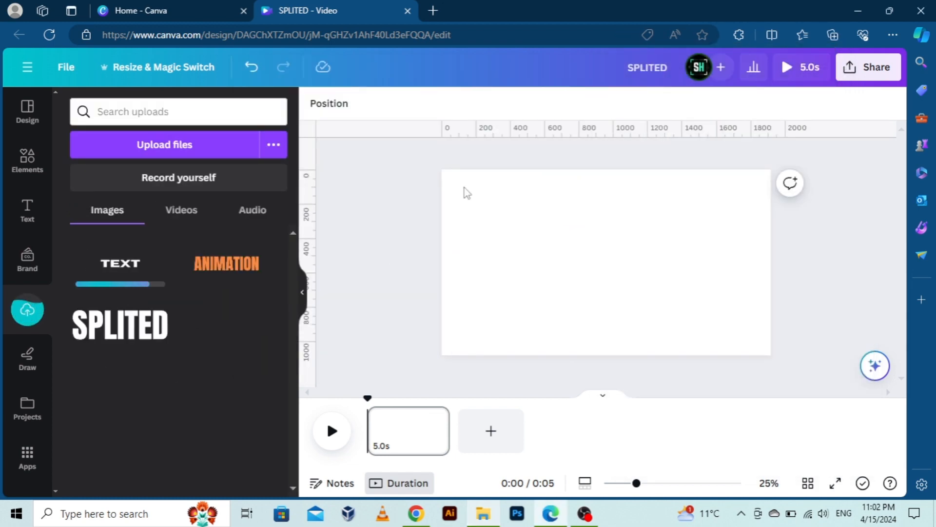
# Step: Remove the white "TEXT" heading from the page, leaving it empty
pyautogui.moveTo(388, 188); pyautogui.dragTo(643, 312)
pyautogui.click(643, 312)
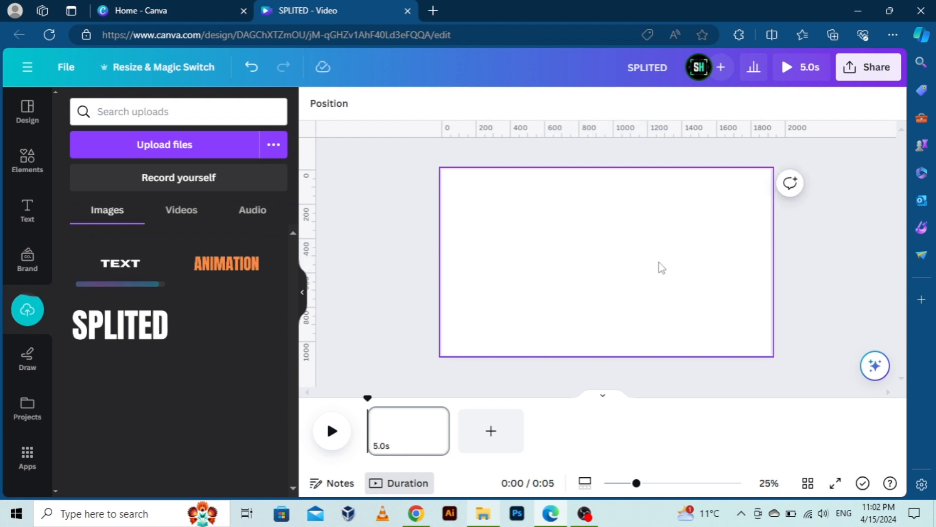
# Step: Set the empty page's background to solid black and shorten the page's duration to 2.2 s
pyautogui.click(512, 241)
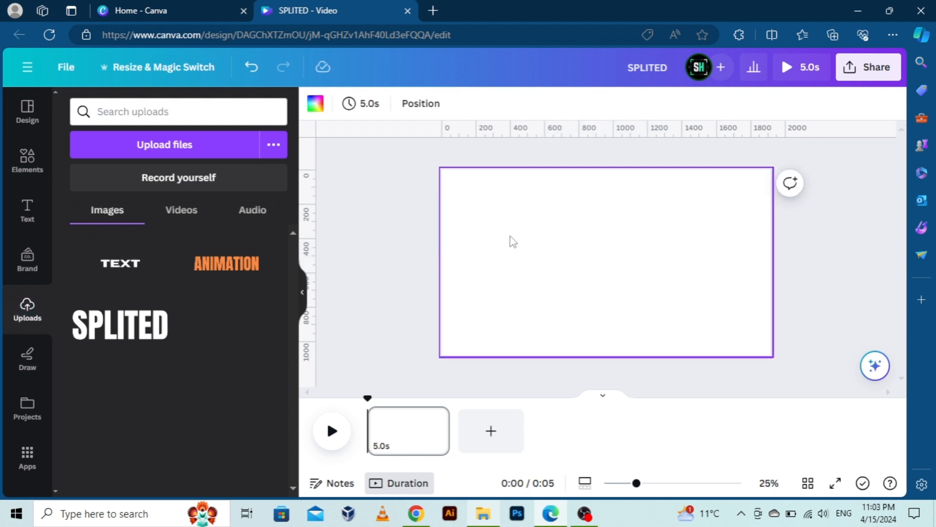
pyautogui.click(315, 104)
pyautogui.click(77, 340)
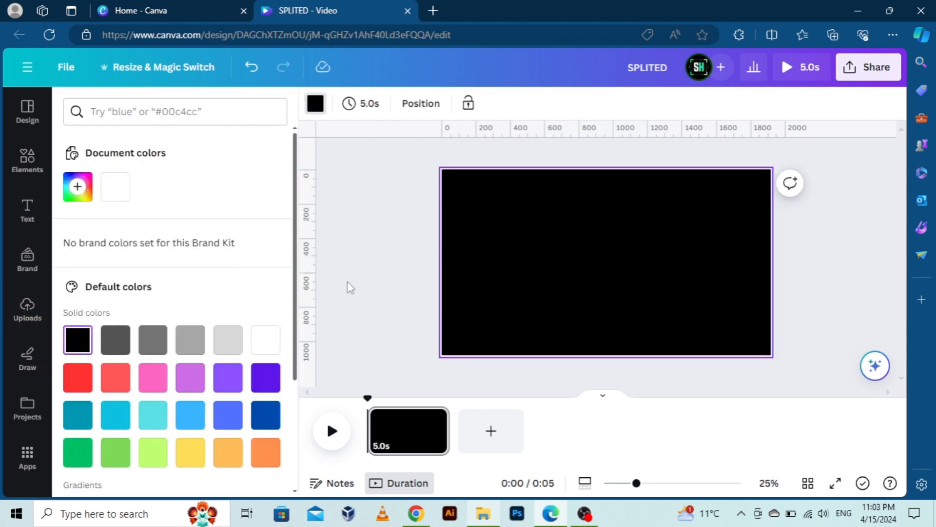
pyautogui.click(391, 288)
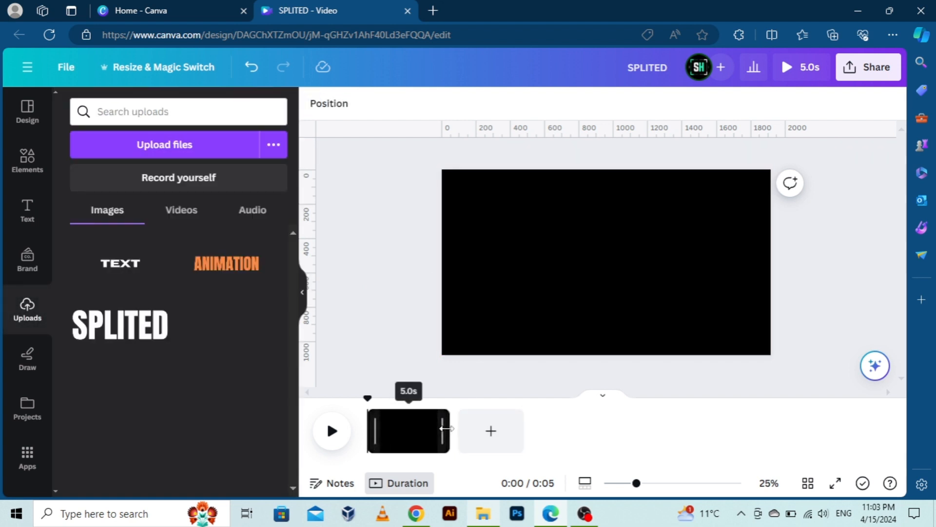
pyautogui.moveTo(448, 430); pyautogui.dragTo(401, 433)
pyautogui.click(399, 309)
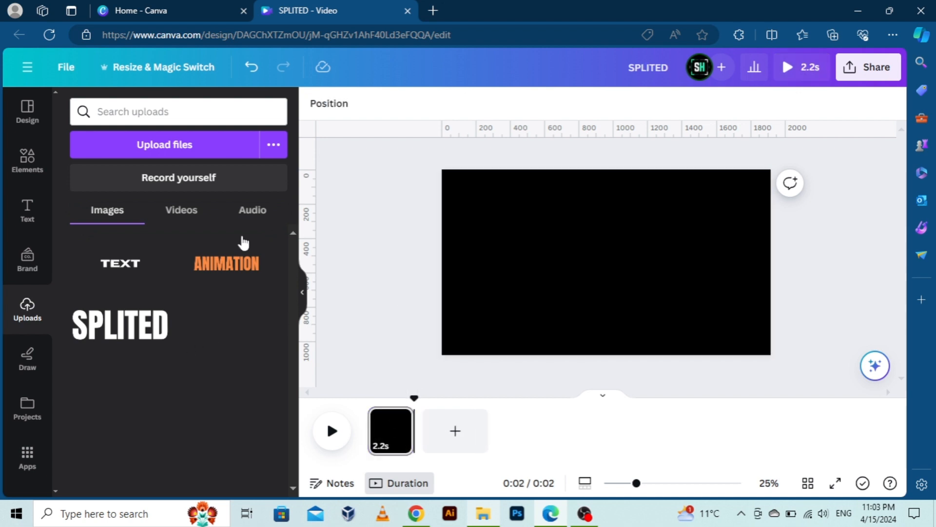
# Step: Add the uploaded SPLITED image to the page and enlarge it to fill the whole canvas
pyautogui.click(120, 324)
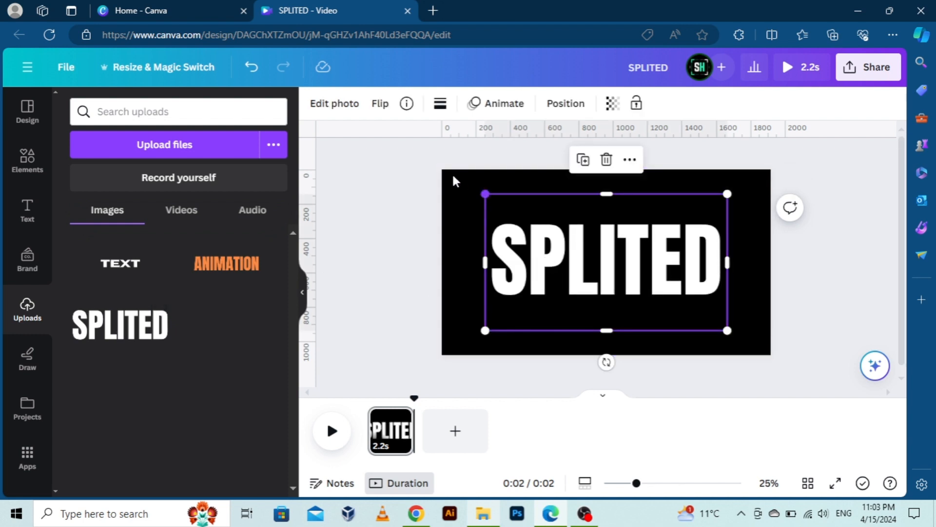
pyautogui.moveTo(453, 177); pyautogui.dragTo(441, 170)
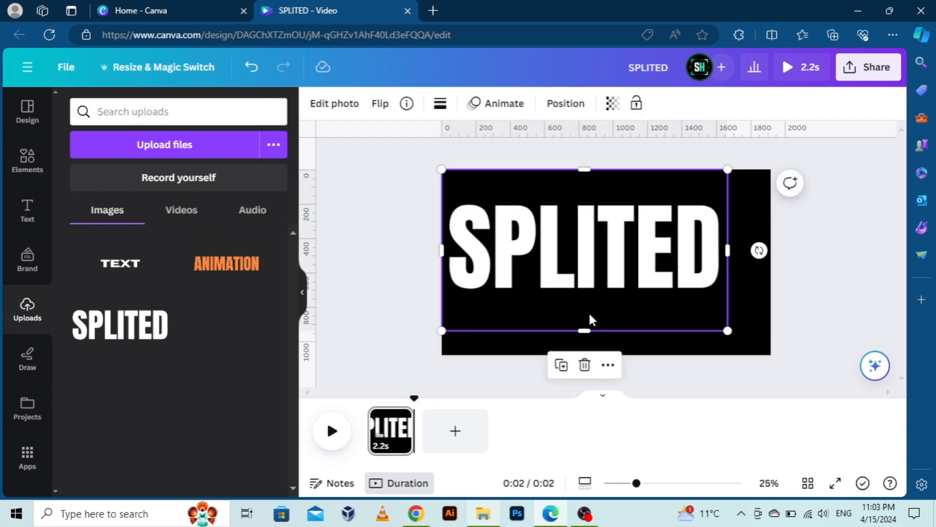
pyautogui.moveTo(625, 288); pyautogui.dragTo(650, 299)
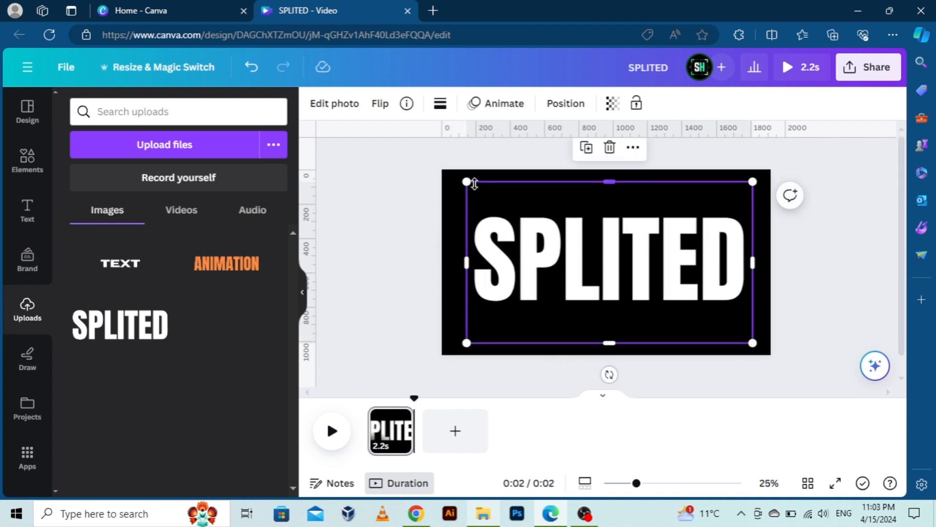
pyautogui.moveTo(467, 182); pyautogui.dragTo(451, 175)
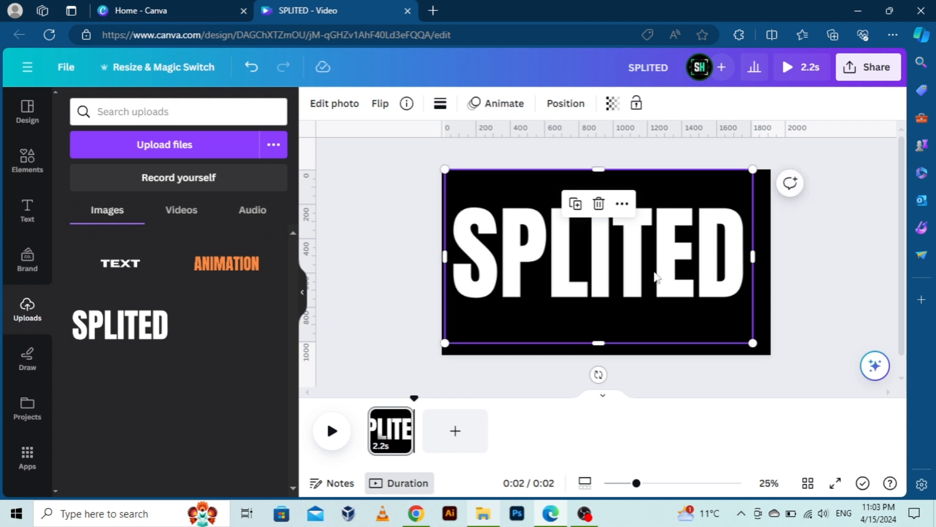
pyautogui.click(689, 247)
pyautogui.moveTo(616, 255)
pyautogui.mouseDown()
pyautogui.moveTo(626, 257)
pyautogui.moveTo(612, 251)
pyautogui.mouseUp()
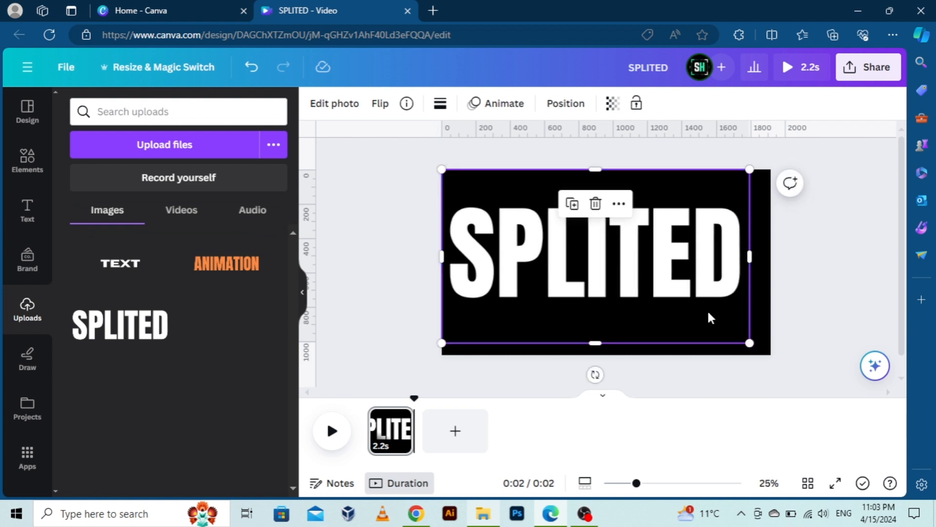
pyautogui.moveTo(744, 338); pyautogui.dragTo(769, 354)
pyautogui.click(812, 274)
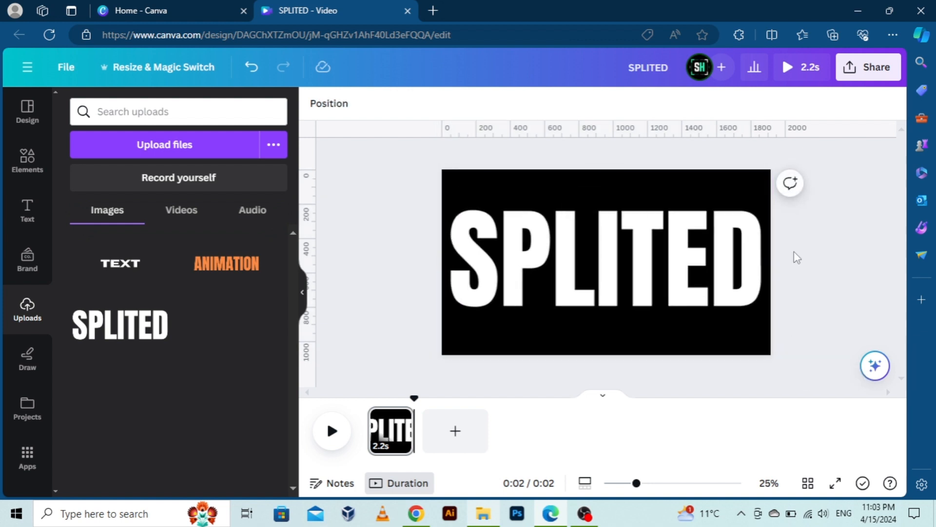
# Step: Crop the SPLITED image to the upper half of its letters and place a duplicate exactly over it
pyautogui.click(607, 337)
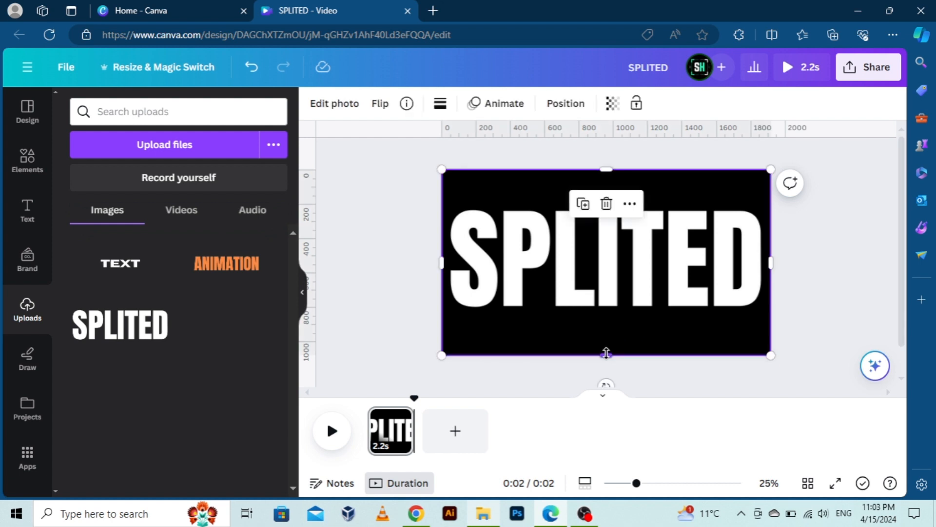
pyautogui.moveTo(621, 306); pyautogui.dragTo(628, 259)
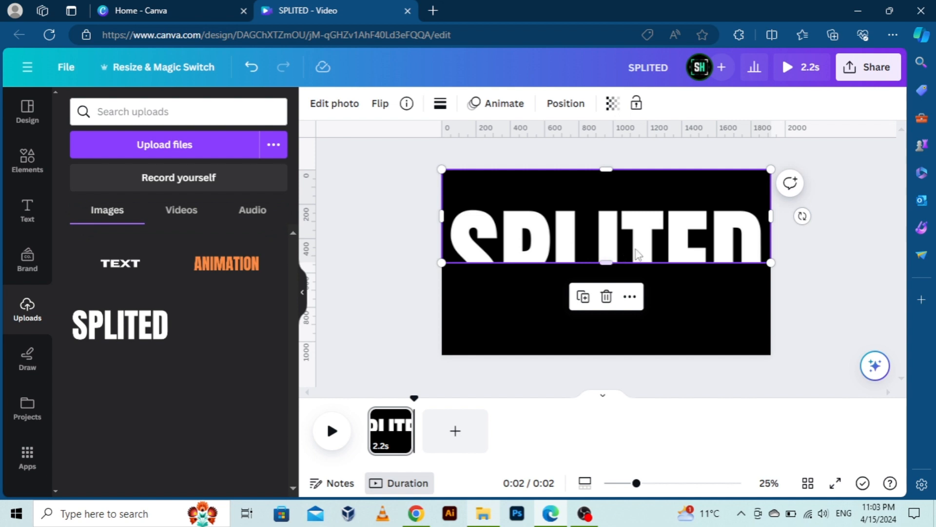
pyautogui.click(584, 296)
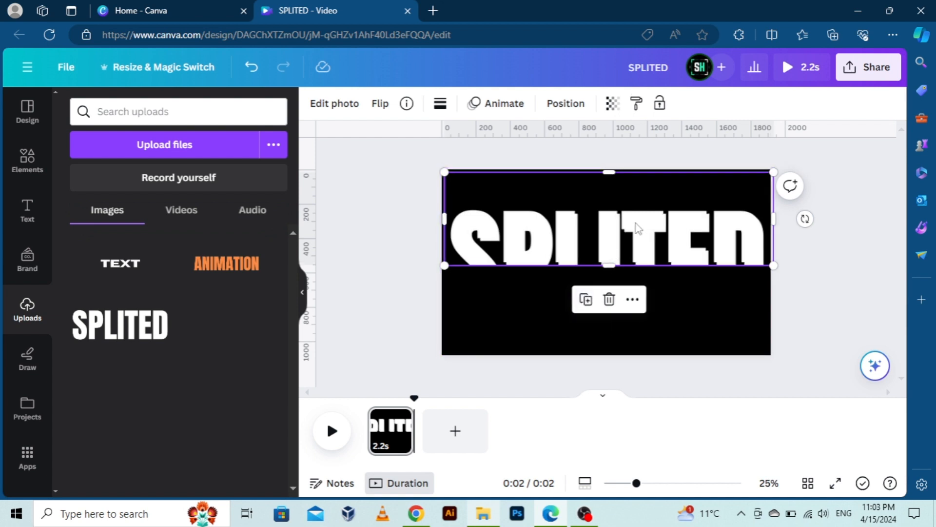
pyautogui.moveTo(637, 228)
pyautogui.mouseDown()
pyautogui.moveTo(629, 222)
pyautogui.moveTo(639, 229)
pyautogui.mouseUp()
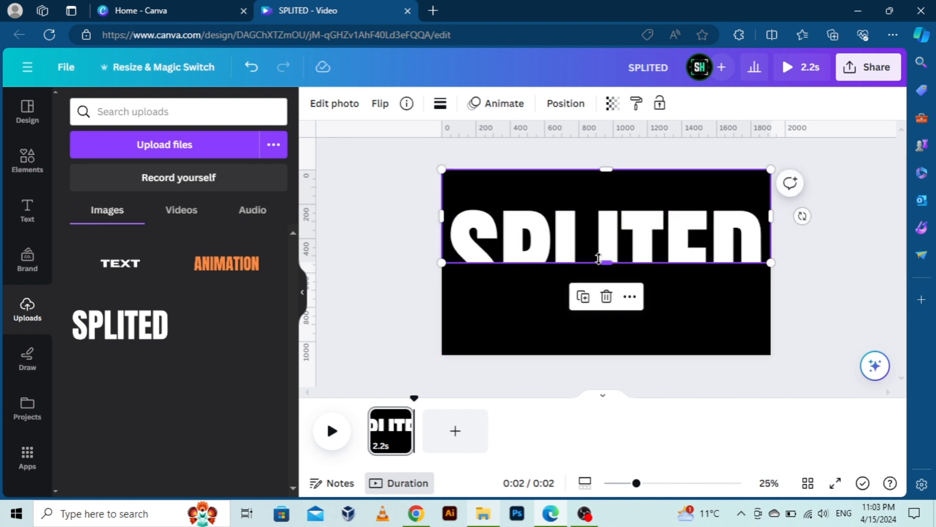
# Step: Crop the duplicate SPLITED image to the lower half of its letters, meeting the upper piece along the cut line
pyautogui.moveTo(602, 264); pyautogui.dragTo(602, 319)
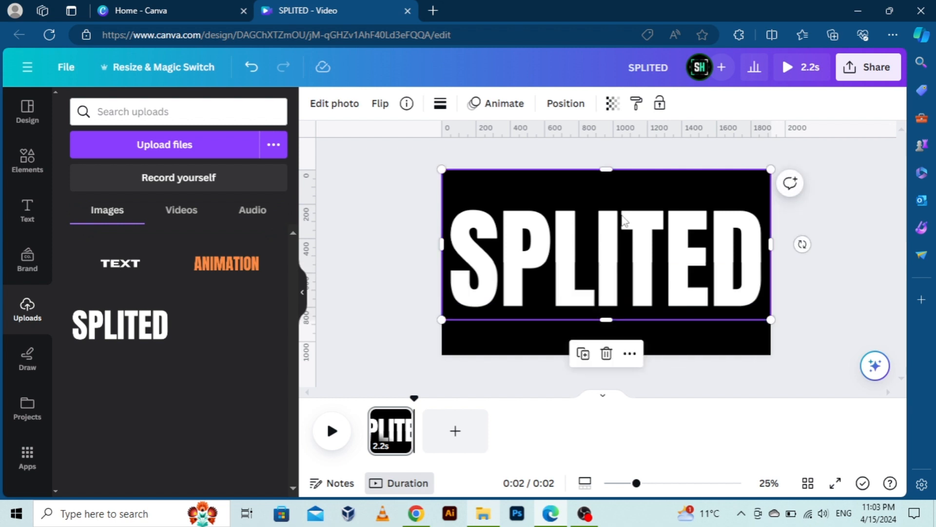
pyautogui.moveTo(618, 165); pyautogui.dragTo(617, 261)
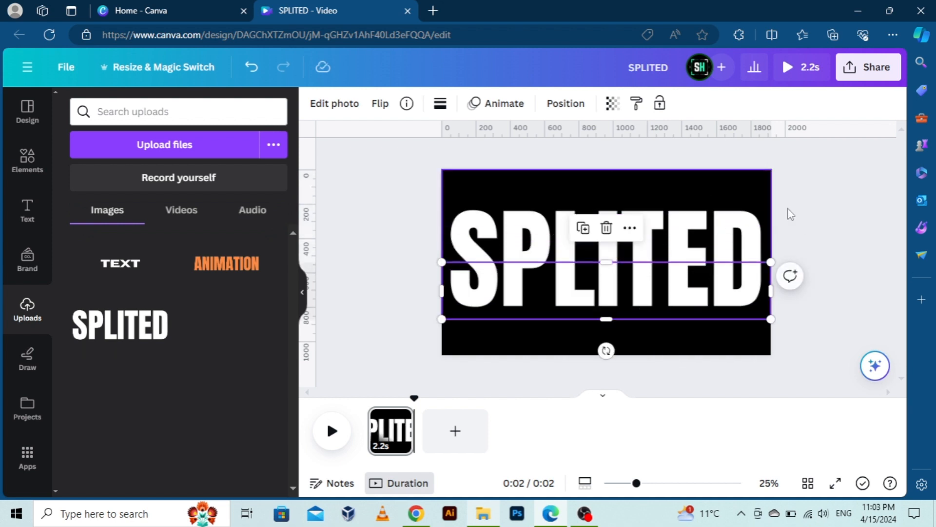
pyautogui.click(795, 209)
pyautogui.click(728, 301)
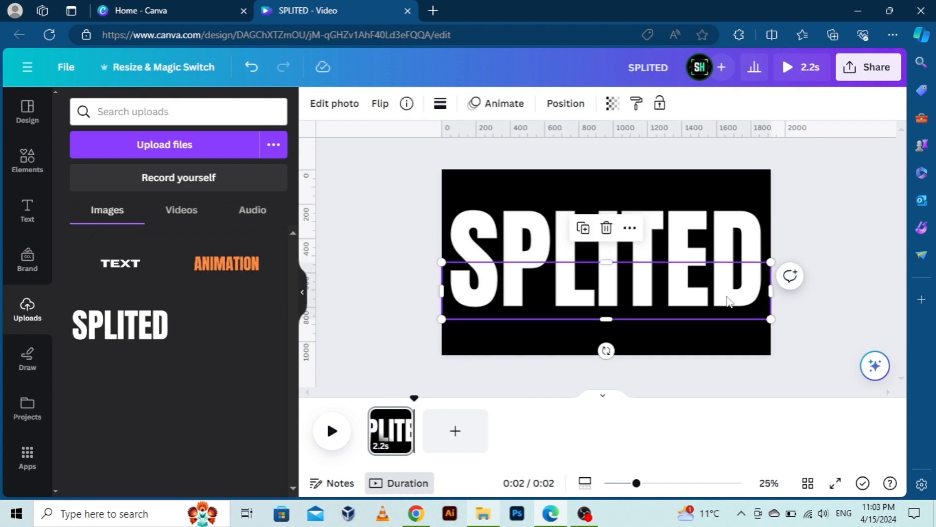
pyautogui.click(887, 200)
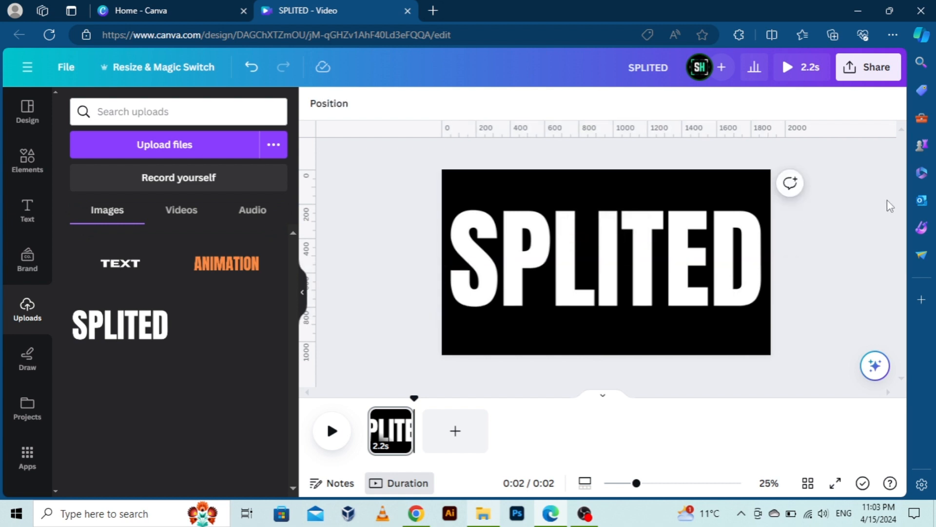
# Step: Duplicate the page and move the upper half of SPLITED slightly upwards on the second page
pyautogui.click(400, 419)
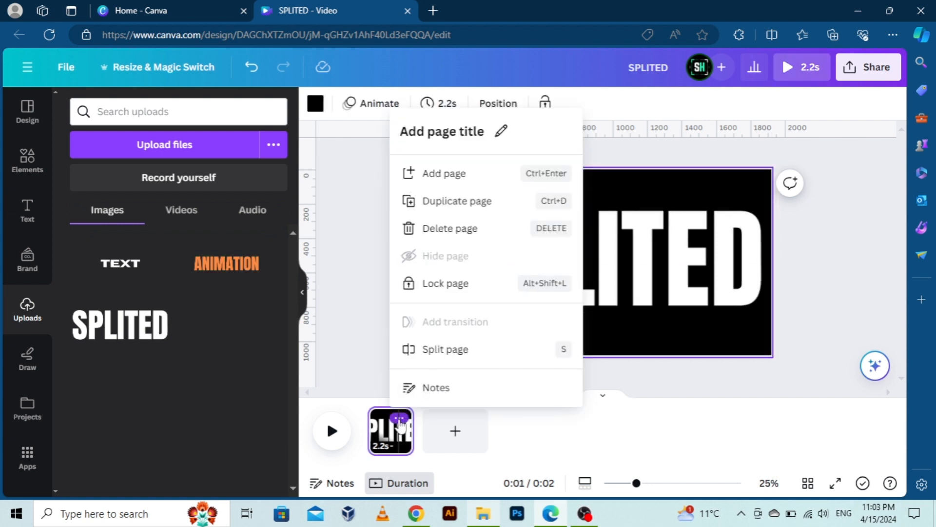
pyautogui.click(468, 215)
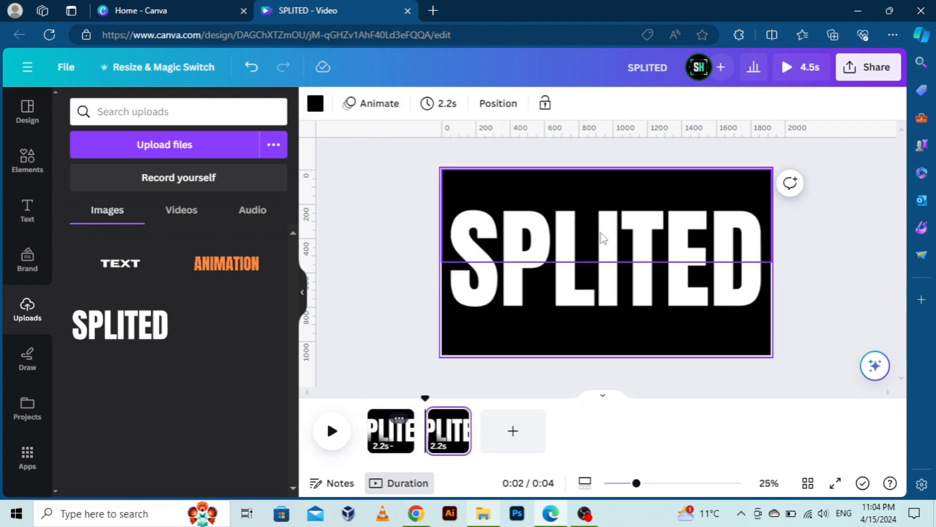
pyautogui.click(624, 227)
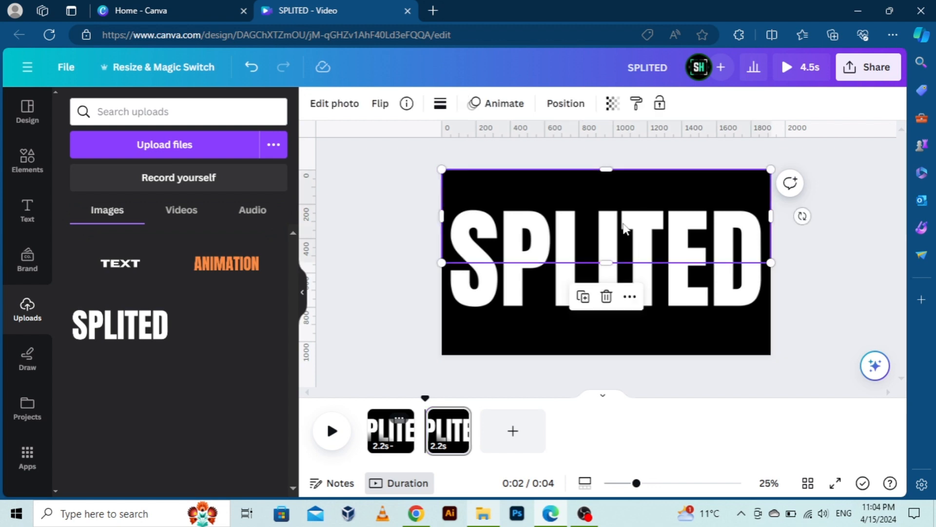
pyautogui.moveTo(624, 227); pyautogui.dragTo(626, 205)
# Step: Move the lower half of SPLITED down on the second page to open a wide gap between the halves
pyautogui.click(682, 295)
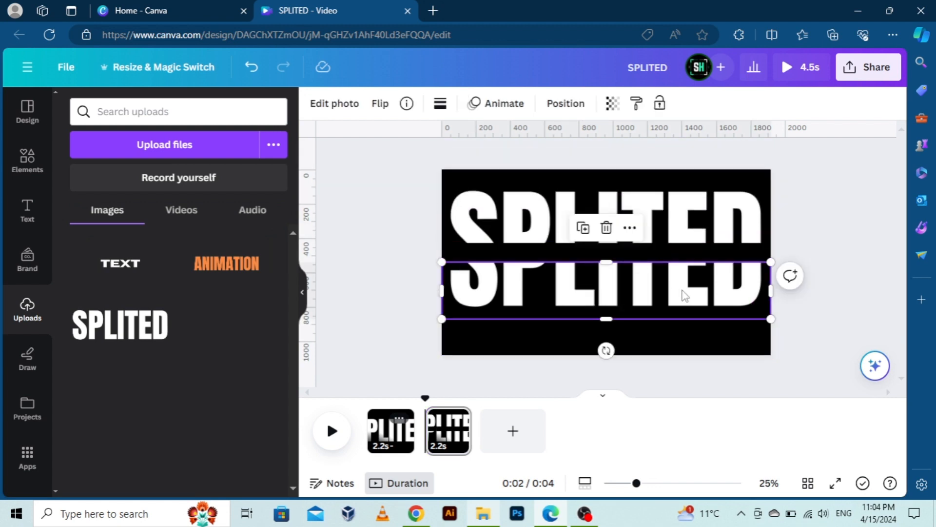
pyautogui.moveTo(682, 296); pyautogui.dragTo(687, 321)
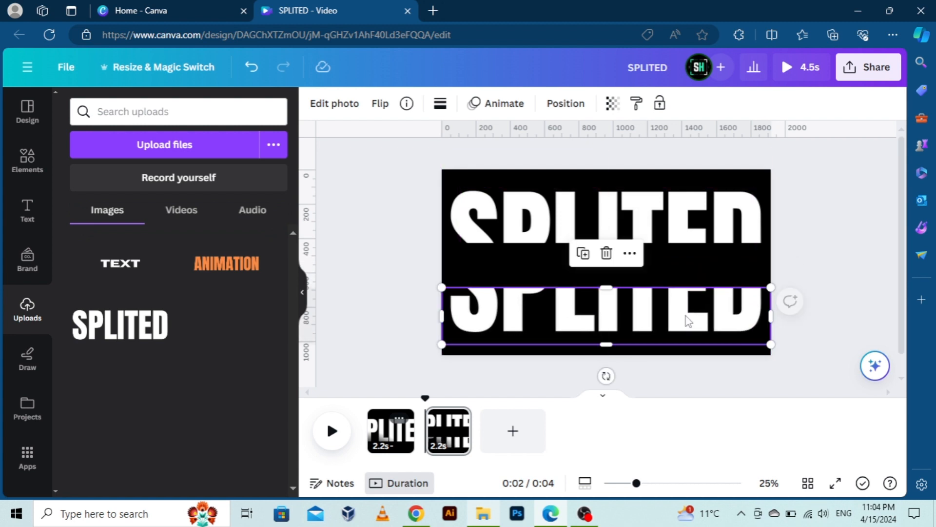
pyautogui.click(822, 271)
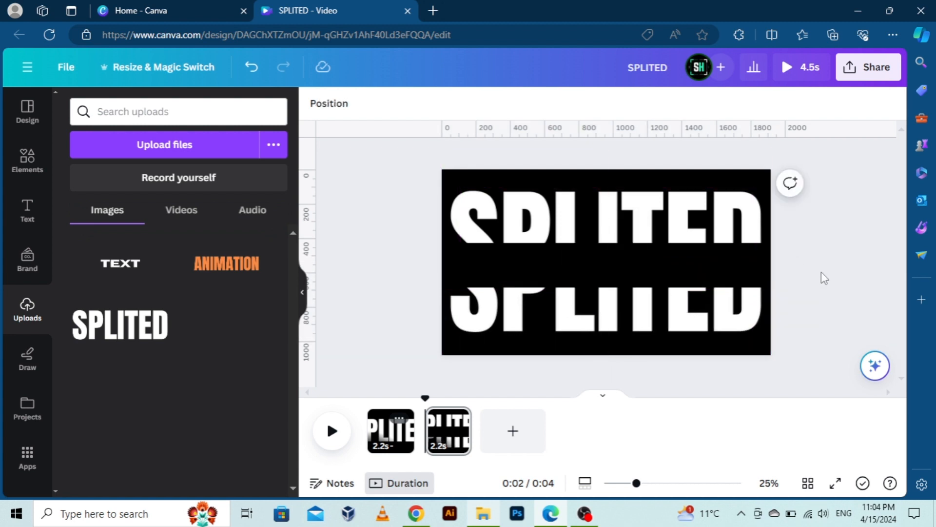
pyautogui.click(708, 305)
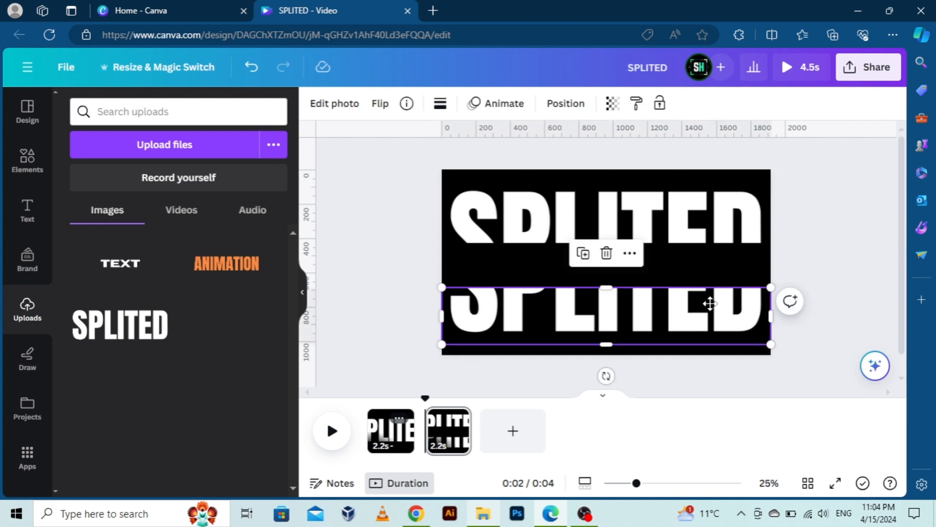
pyautogui.moveTo(710, 303); pyautogui.dragTo(711, 308)
pyautogui.click(823, 224)
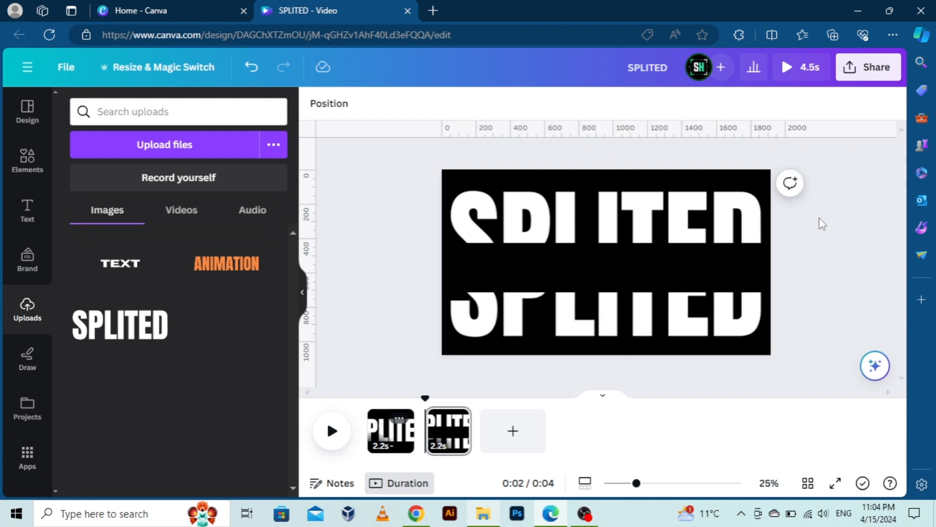
# Step: Add the uploaded orange ANIMATION image to the second page and enlarge it over the gap in SPLITED
pyautogui.click(236, 278)
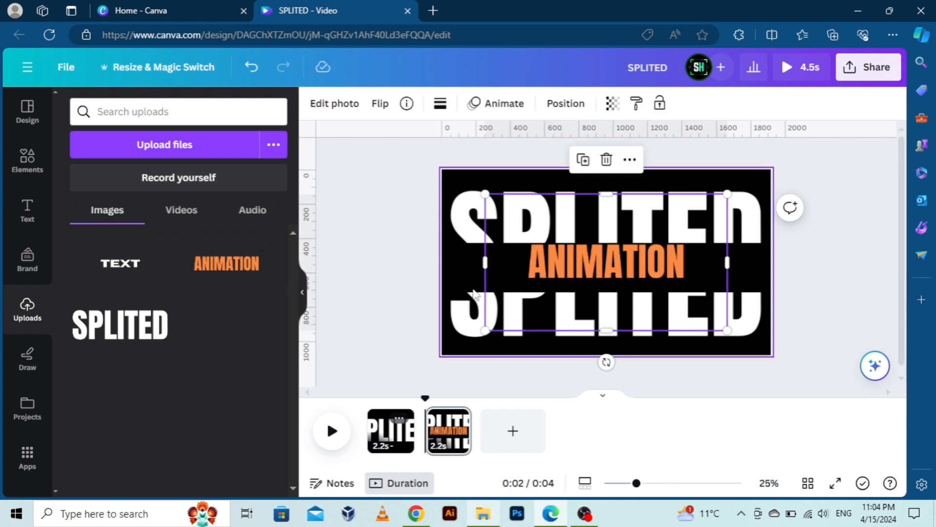
pyautogui.moveTo(644, 279); pyautogui.dragTo(645, 289)
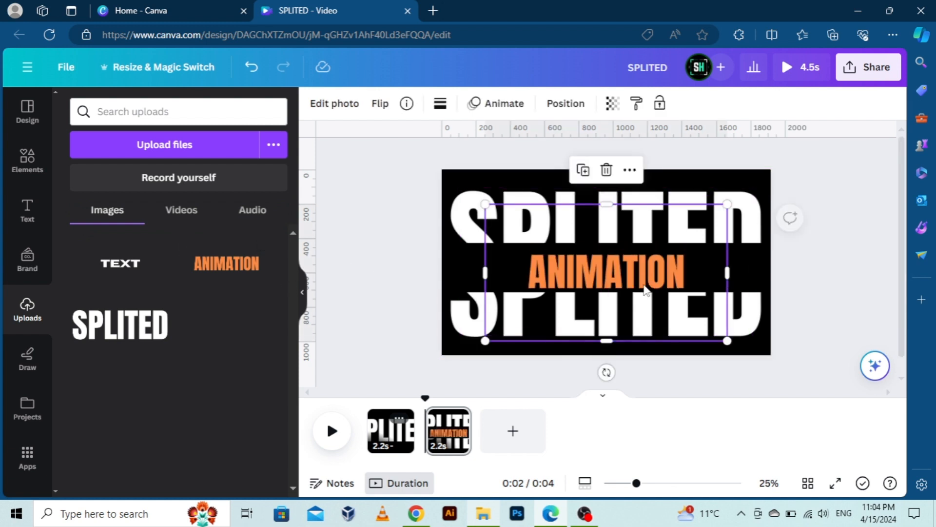
pyautogui.moveTo(483, 207); pyautogui.dragTo(452, 186)
pyautogui.click(417, 224)
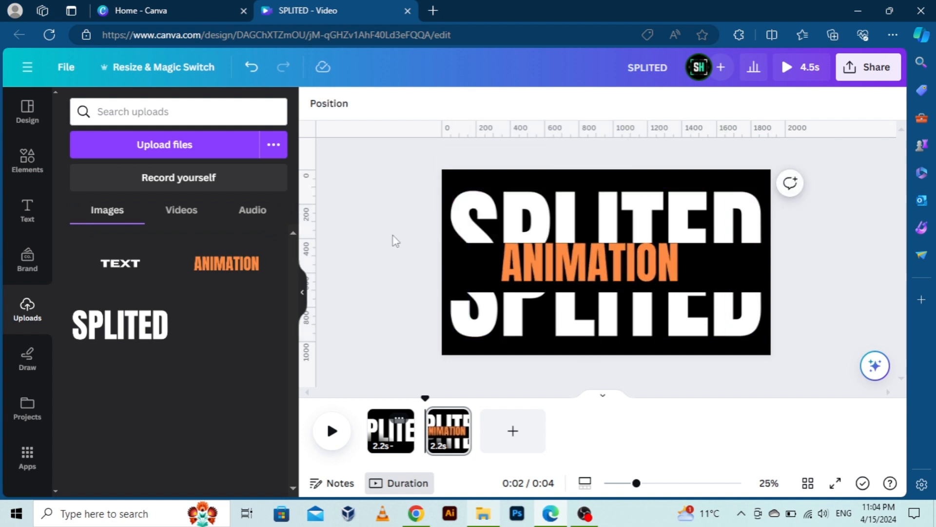
# Step: Centre the ANIMATION image horizontally and vertically within the gap between the SPLITED halves
pyautogui.click(550, 265)
pyautogui.moveTo(550, 264); pyautogui.dragTo(568, 267)
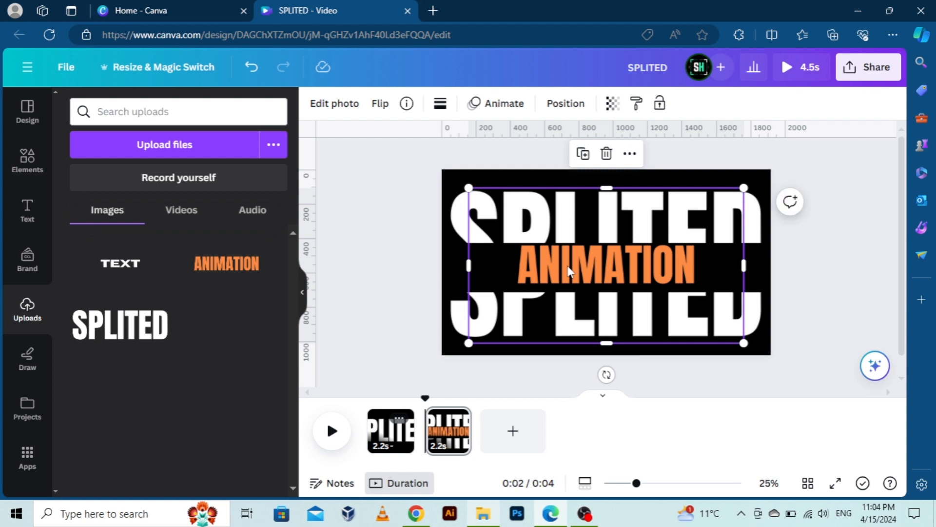
pyautogui.press('Escape')
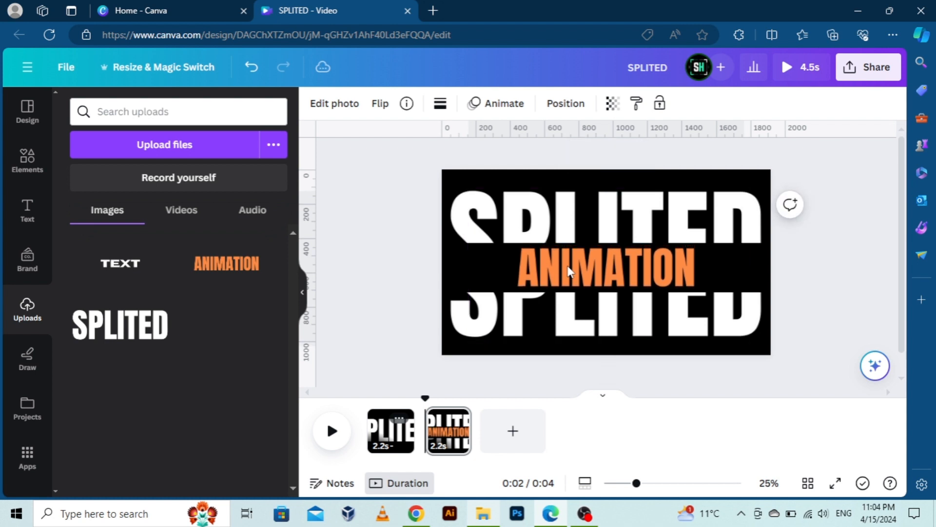
pyautogui.click(568, 270)
pyautogui.press('Escape')
pyautogui.click(569, 269)
pyautogui.click(845, 249)
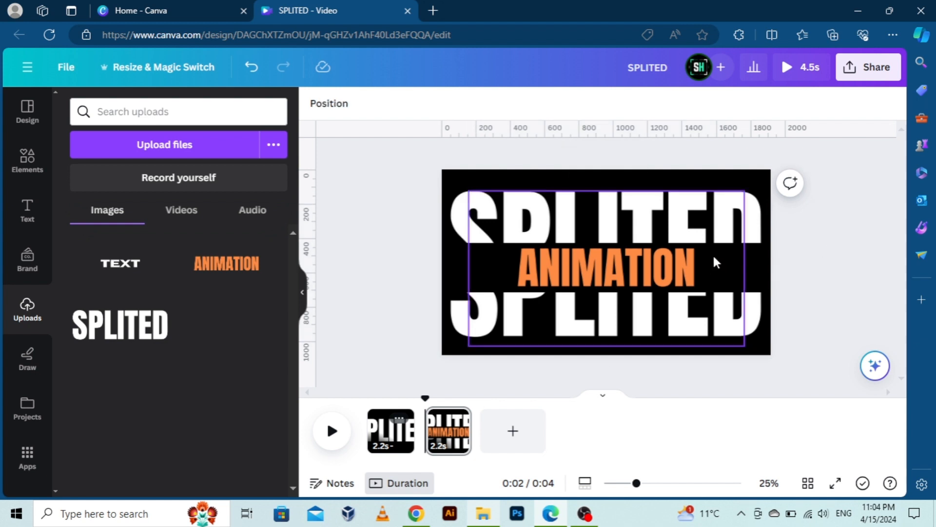
# Step: Crop the ANIMATION image to the upper half of its letters and place a duplicate exactly over it
pyautogui.click(634, 282)
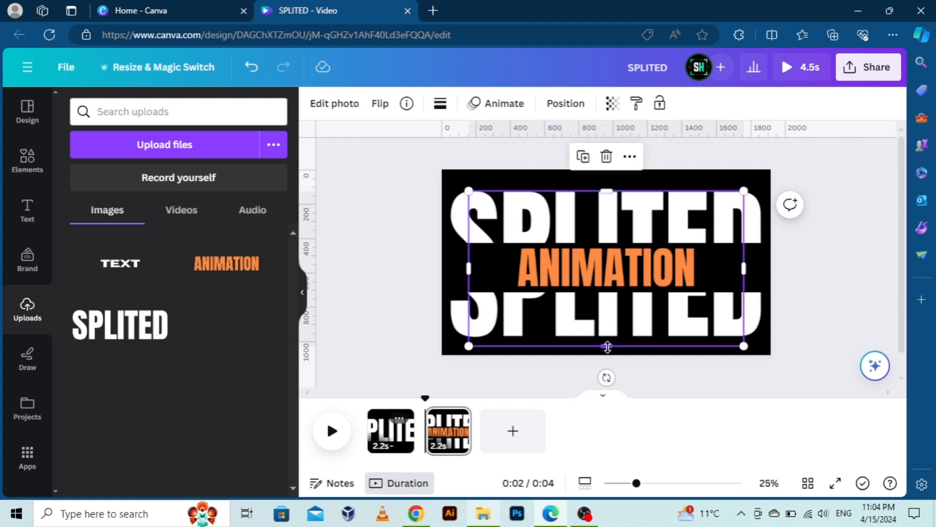
pyautogui.moveTo(607, 347); pyautogui.dragTo(620, 266)
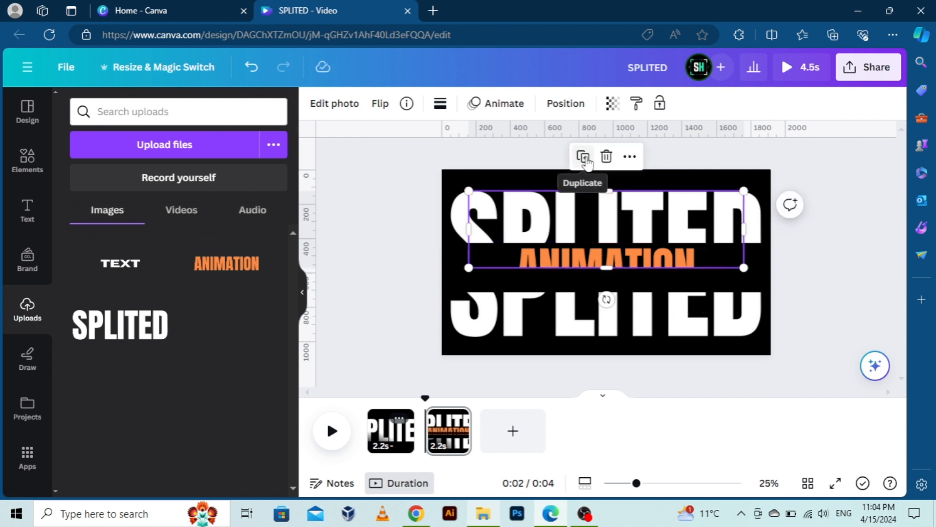
pyautogui.moveTo(636, 225); pyautogui.dragTo(633, 223)
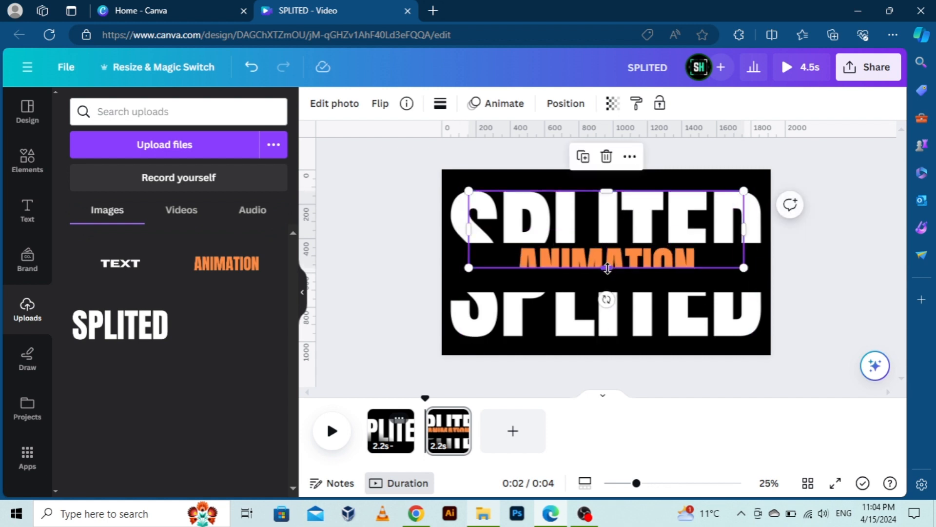
# Step: Crop the duplicated ANIMATION image to the lower half of its letters so both halves form the complete word
pyautogui.moveTo(608, 268); pyautogui.dragTo(606, 297)
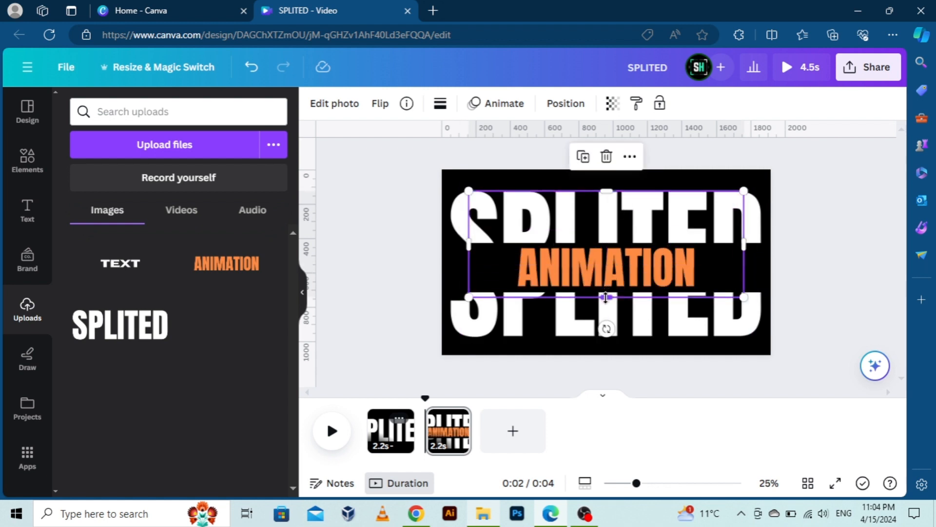
pyautogui.moveTo(606, 191); pyautogui.dragTo(605, 268)
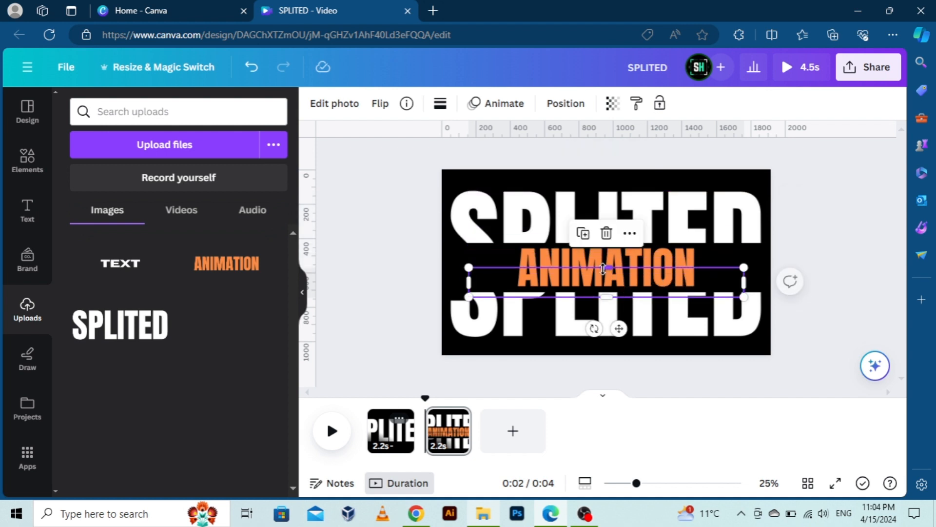
pyautogui.click(848, 235)
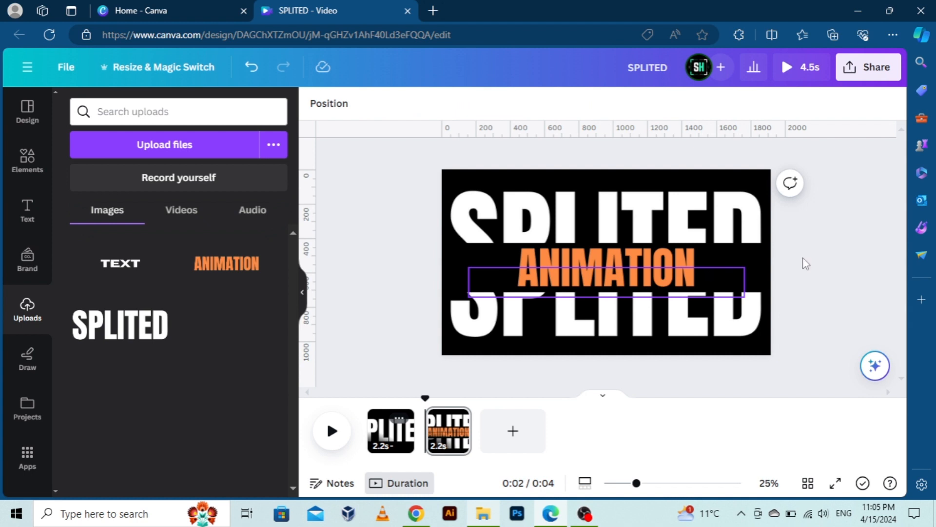
pyautogui.click(701, 274)
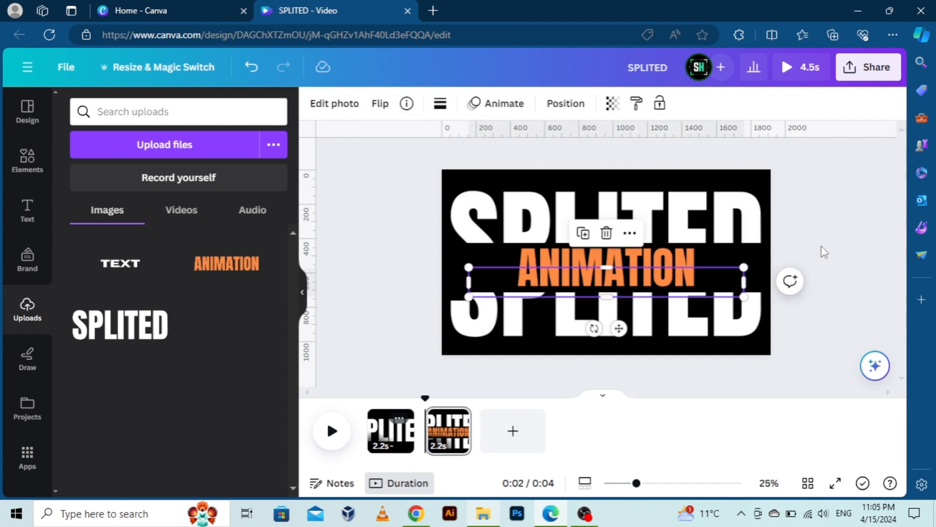
pyautogui.click(838, 241)
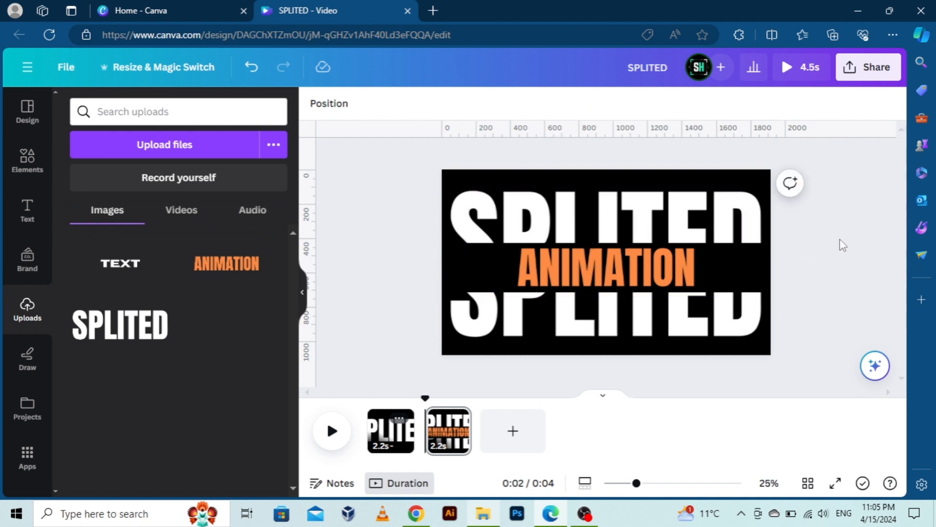
# Step: Duplicate the second page and move the lower halves of ANIMATION and SPLITED down together on the new page
pyautogui.click(457, 418)
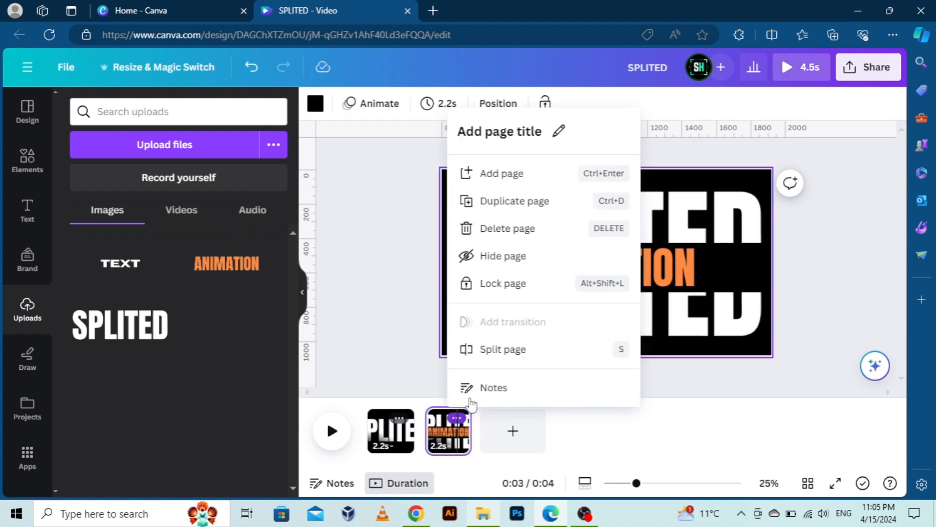
pyautogui.click(515, 214)
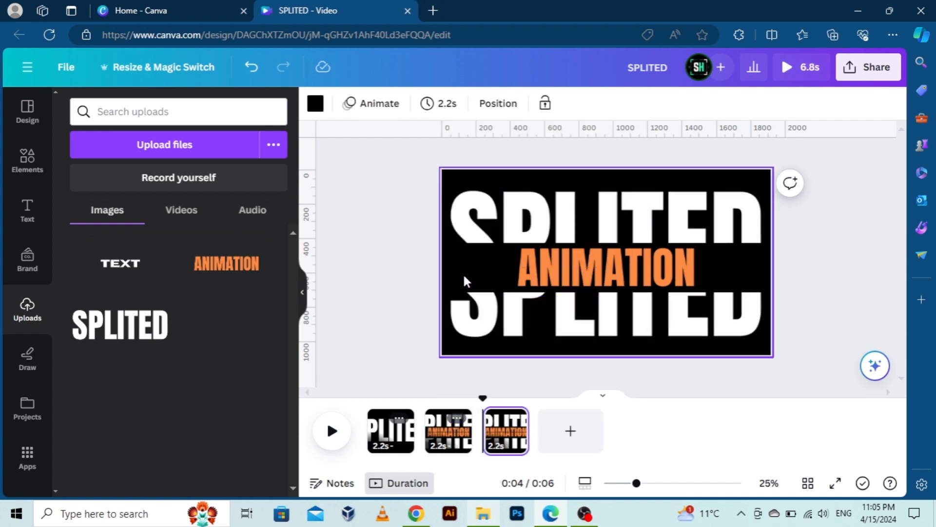
pyautogui.moveTo(495, 276); pyautogui.dragTo(669, 336)
pyautogui.press('Down')
pyautogui.press('Down')
pyautogui.press('Down')
pyautogui.press('Down')
pyautogui.press('Down')
pyautogui.press('Down')
pyautogui.press('Down')
pyautogui.press('Down')
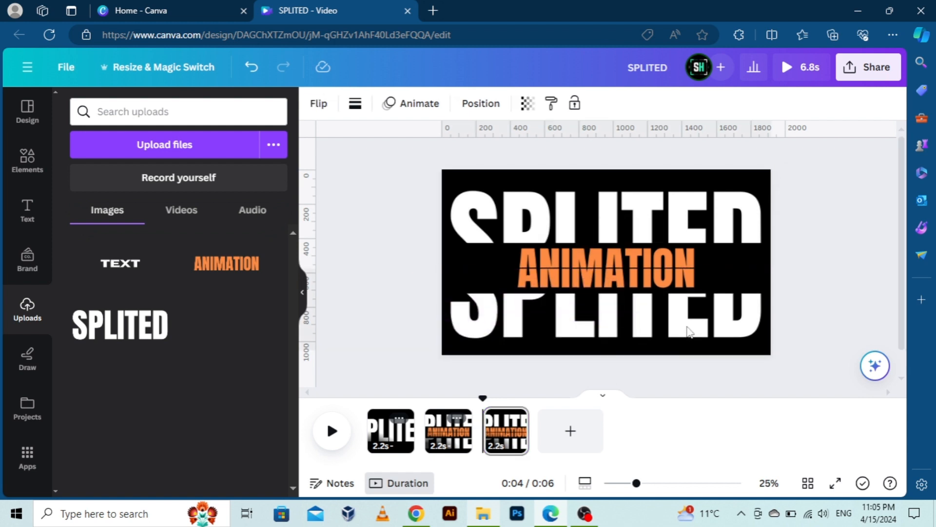
pyautogui.press('Down')
pyautogui.press('Down')
pyautogui.press('Down')
pyautogui.press('Down')
pyautogui.press('Down')
pyautogui.press('Down')
pyautogui.press('Down')
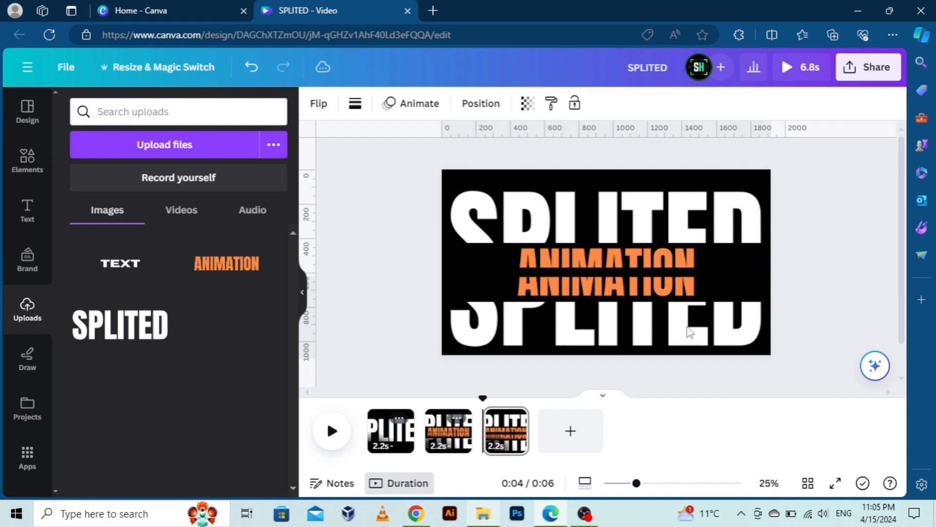
pyautogui.press('Down')
pyautogui.press('Down')
pyautogui.press('Down')
pyautogui.press('Down')
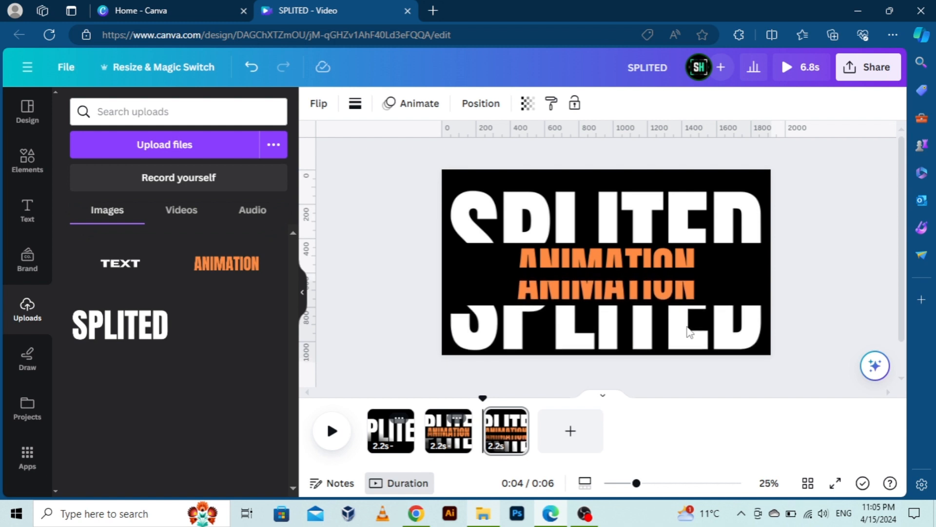
# Step: Move the upper halves of SPLITED and ANIMATION up together on the third page to widen the central gap
pyautogui.click(365, 261)
pyautogui.moveTo(363, 242); pyautogui.dragTo(895, 199)
pyautogui.click(897, 206)
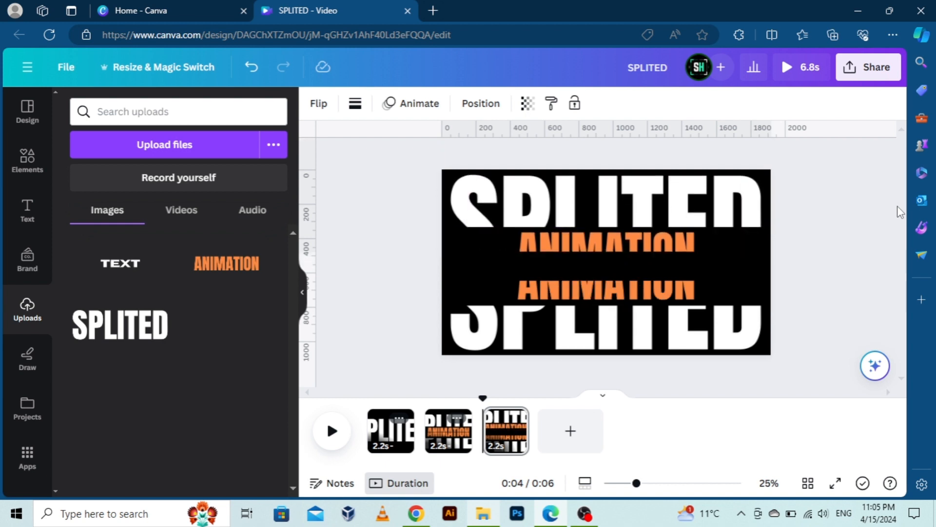
pyautogui.press('Up')
pyautogui.press('Up')
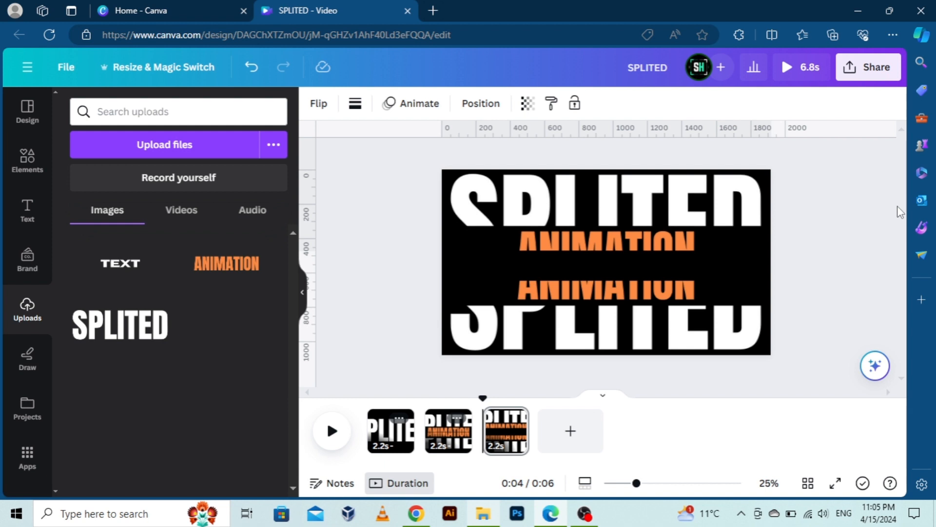
# Step: Add the uploaded white TEXT image to the third page and centre it vertically in the gap between the ANIMATION halves
pyautogui.click(97, 264)
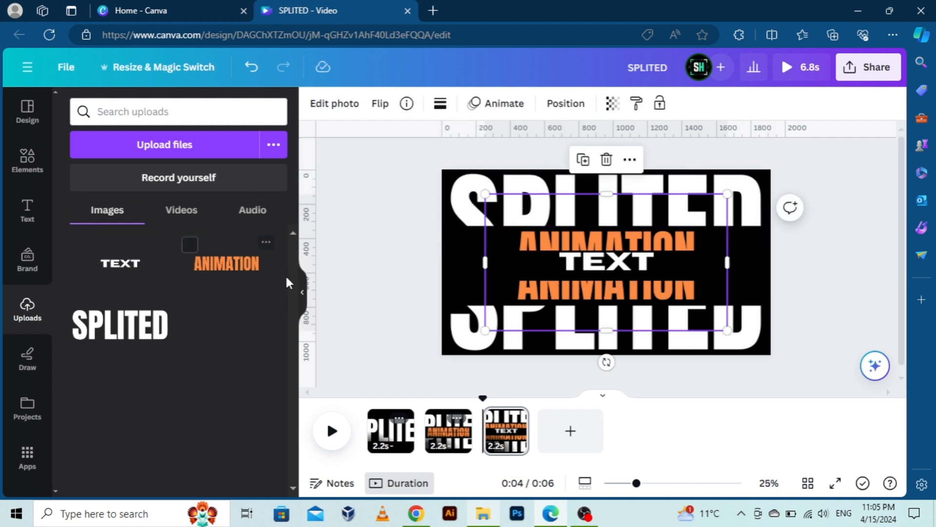
pyautogui.press('Down')
pyautogui.press('Down')
pyautogui.press('Down')
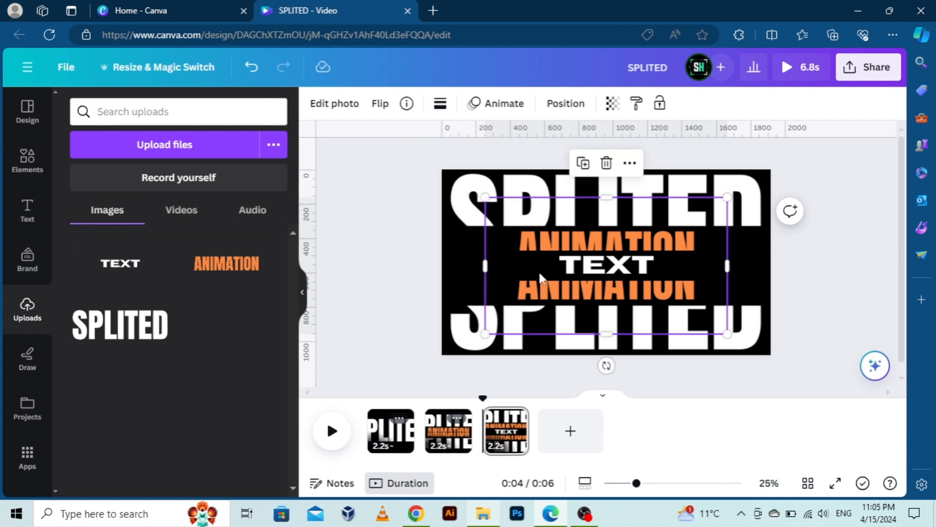
pyautogui.press('Down')
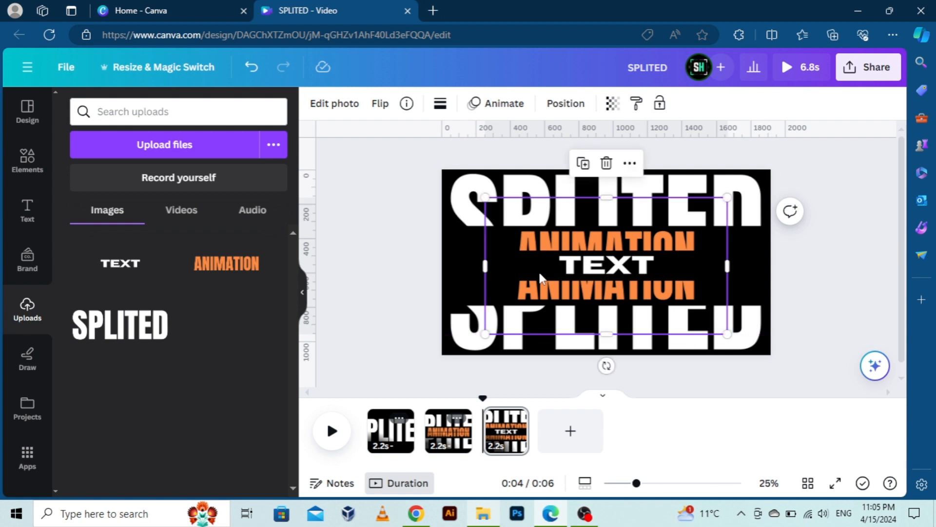
pyautogui.press('Down')
pyautogui.press('Down')
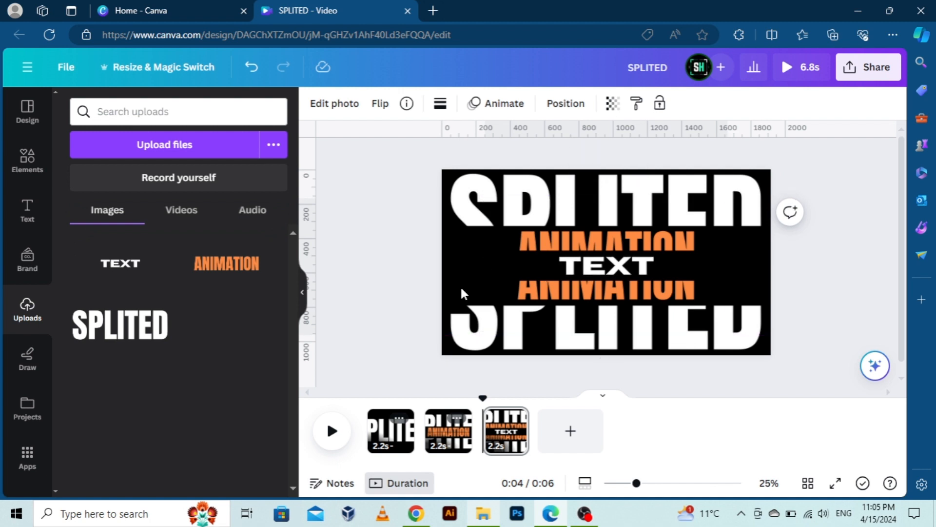
pyautogui.click(376, 297)
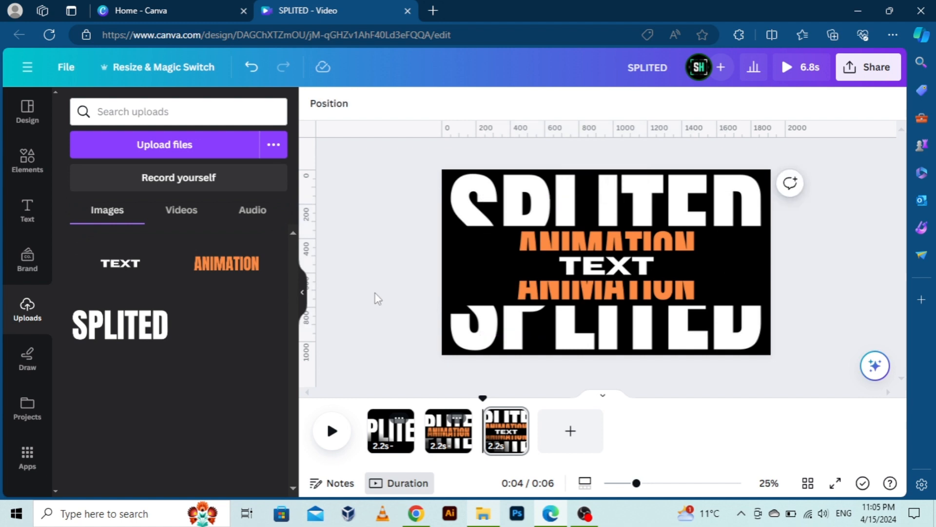
# Step: Add a Match & Move transition between the first and second pages and preview it
pyautogui.click(426, 445)
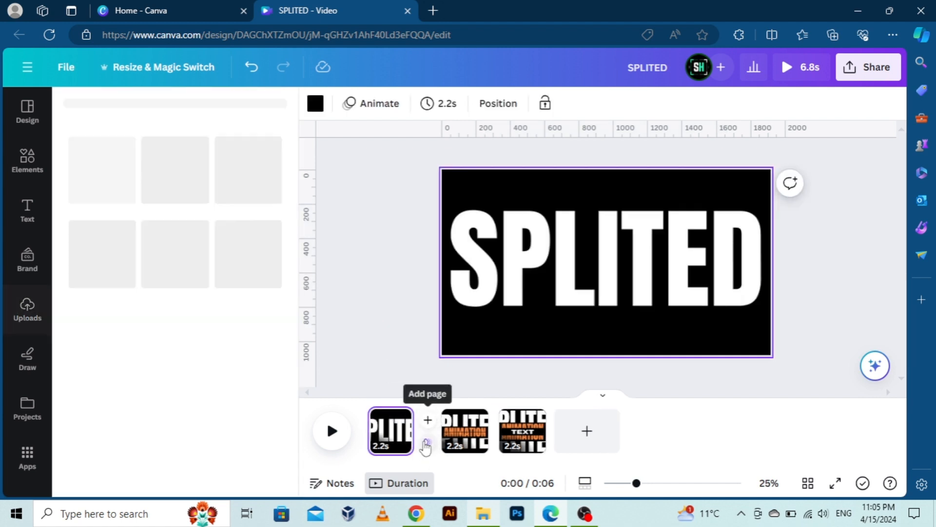
pyautogui.click(100, 376)
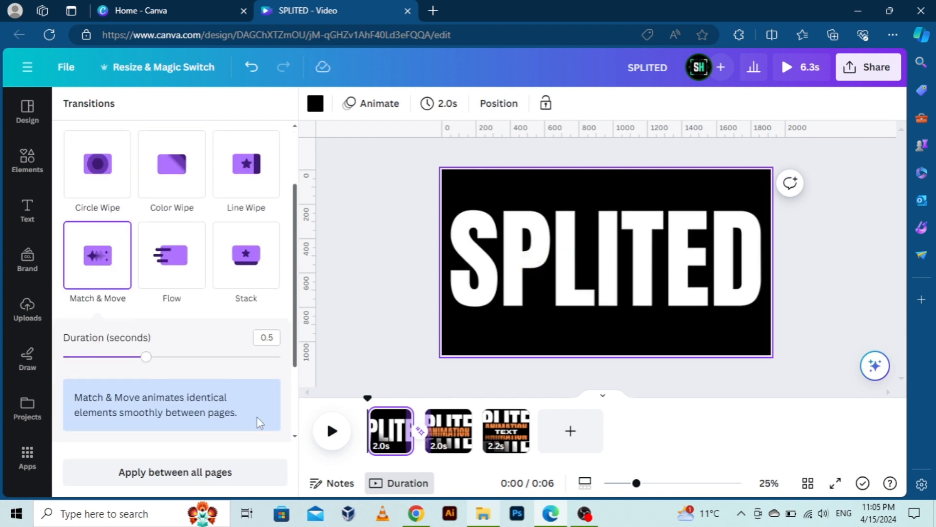
pyautogui.click(346, 432)
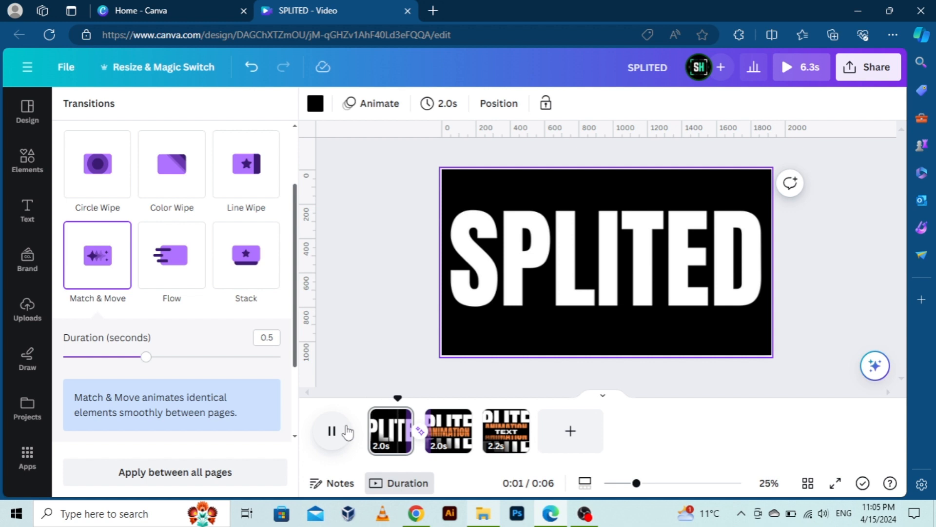
pyautogui.click(27, 308)
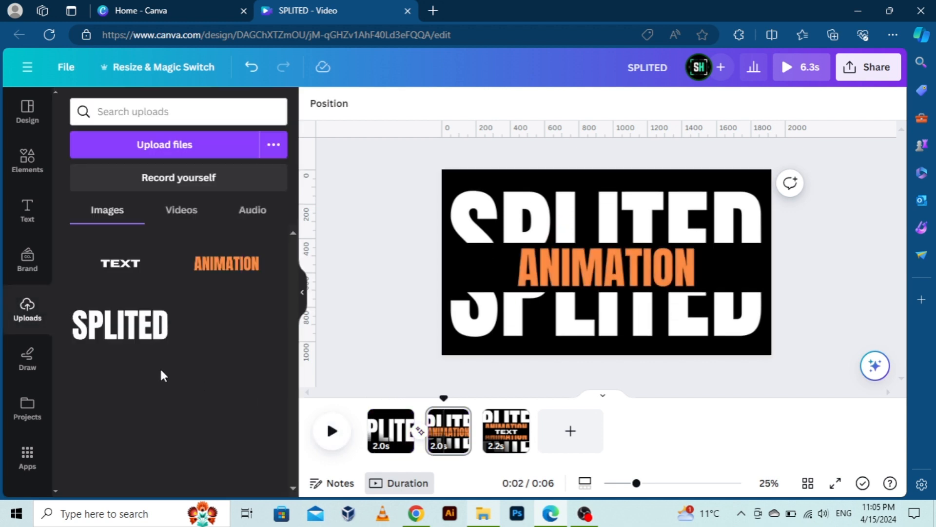
pyautogui.click(404, 432)
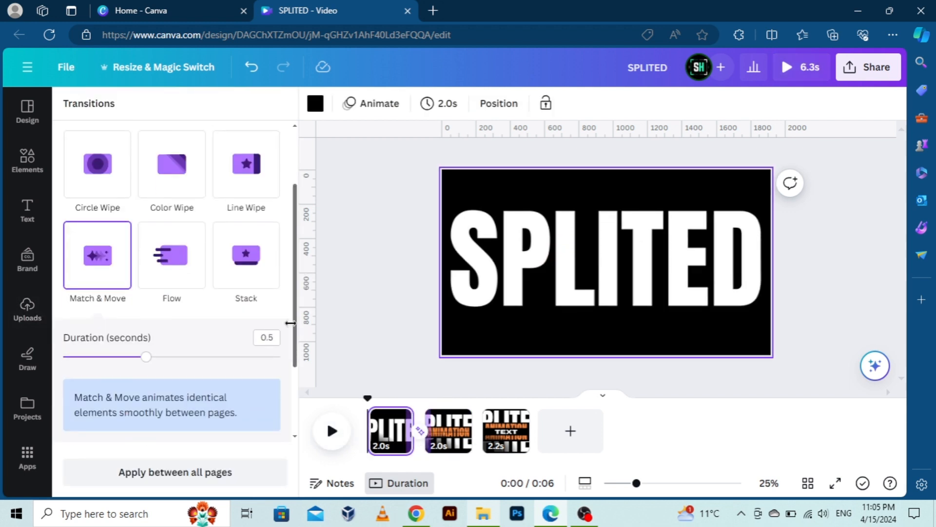
# Step: Try Match & Move durations of 0.8 and 0.2 seconds and play the video to check the speed
pyautogui.click(205, 357)
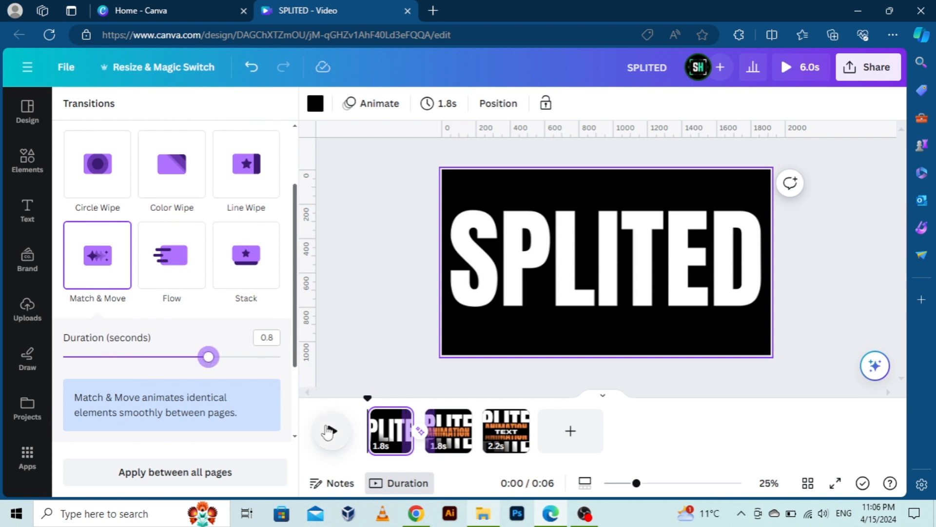
pyautogui.click(93, 357)
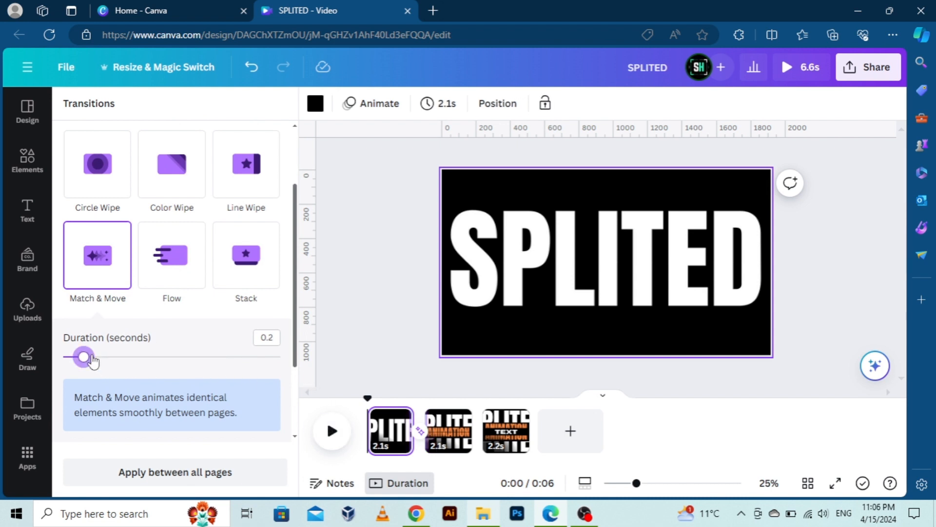
pyautogui.click(330, 432)
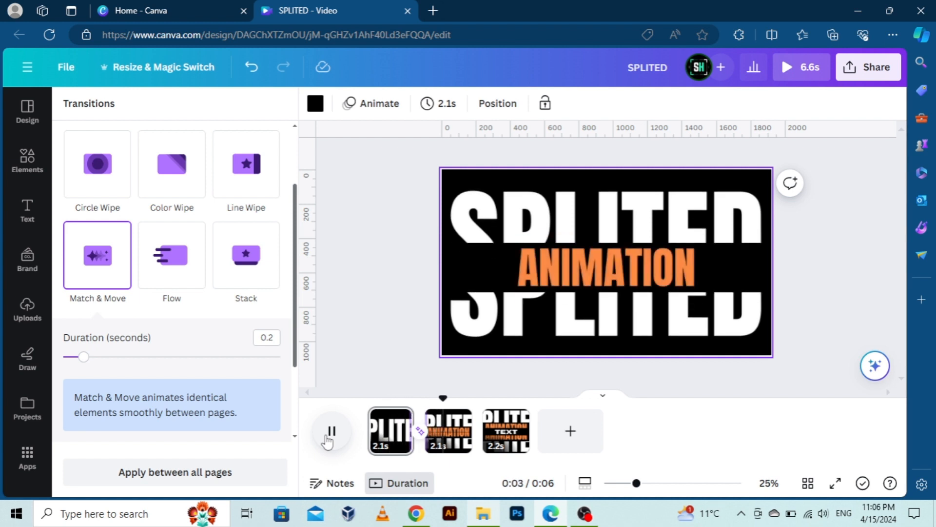
# Step: Set the Match & Move duration to 0.9 seconds and apply the transition between all pages, previewing the animation
pyautogui.click(206, 357)
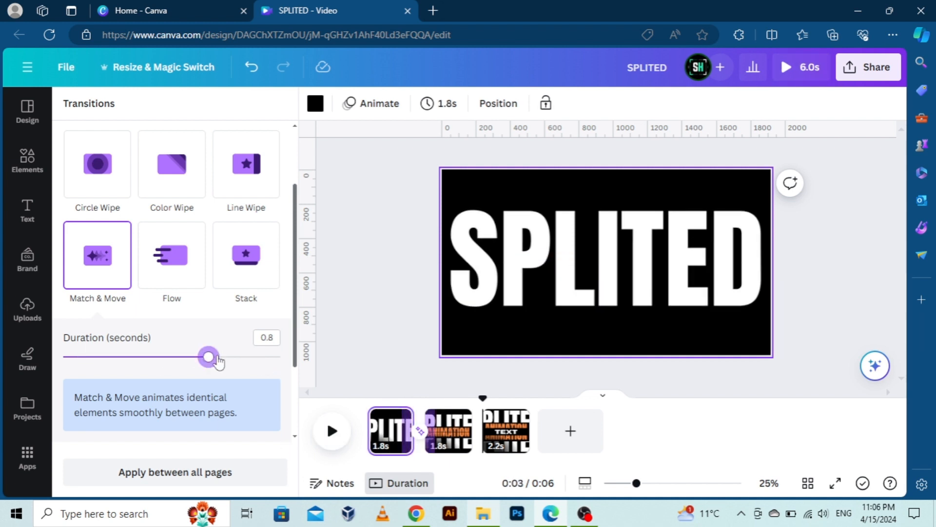
pyautogui.moveTo(218, 357); pyautogui.dragTo(222, 357)
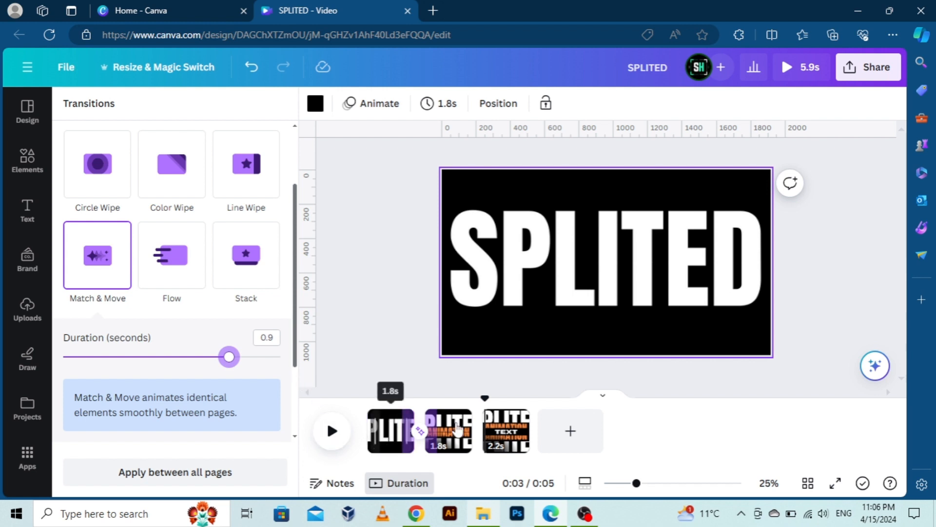
pyautogui.press('space')
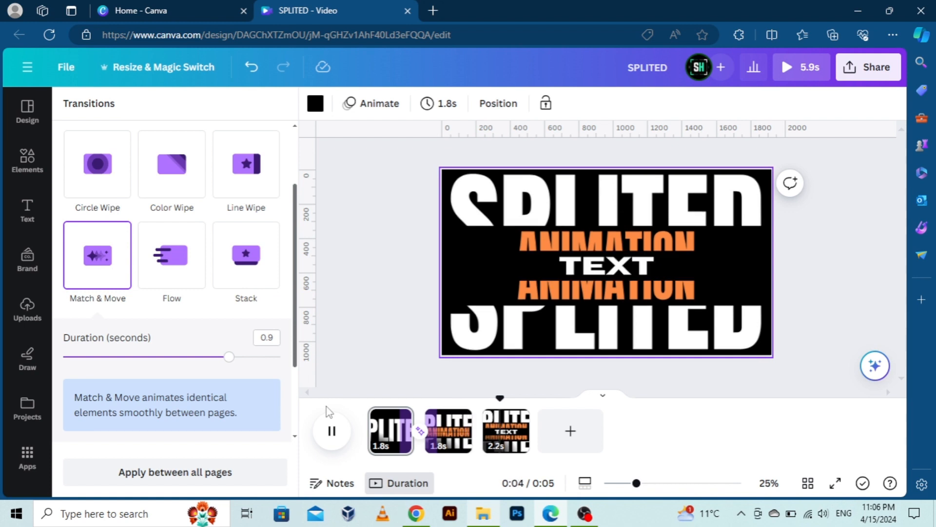
pyautogui.click(188, 473)
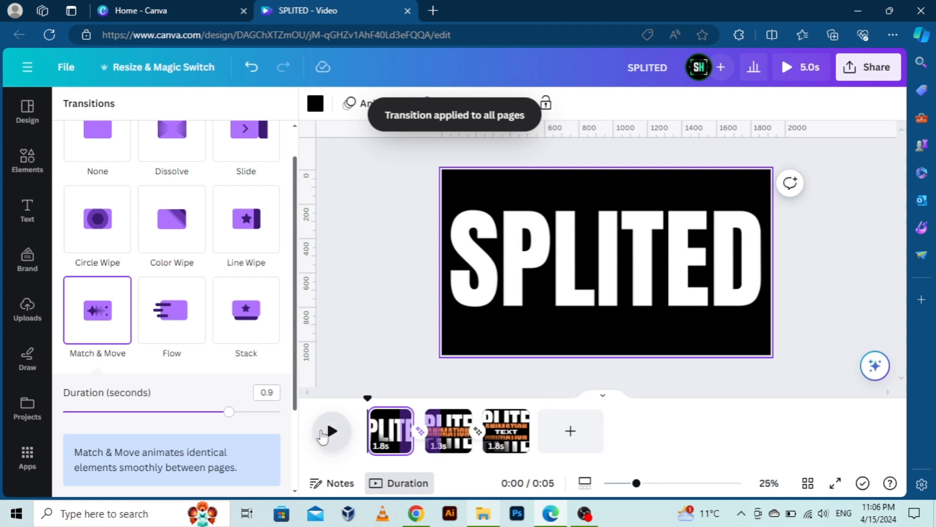
pyautogui.click(323, 436)
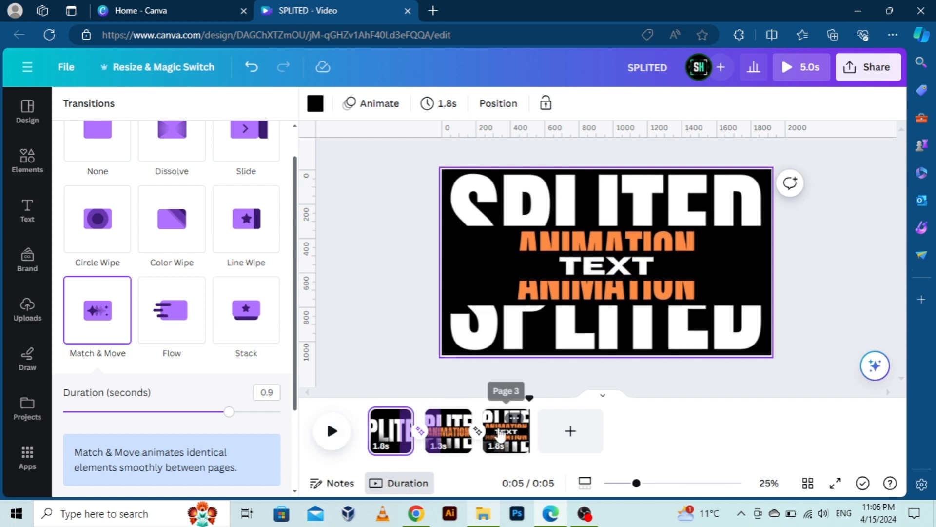
# Step: Rotate all elements on the third page together slightly counter-clockwise
pyautogui.click(501, 434)
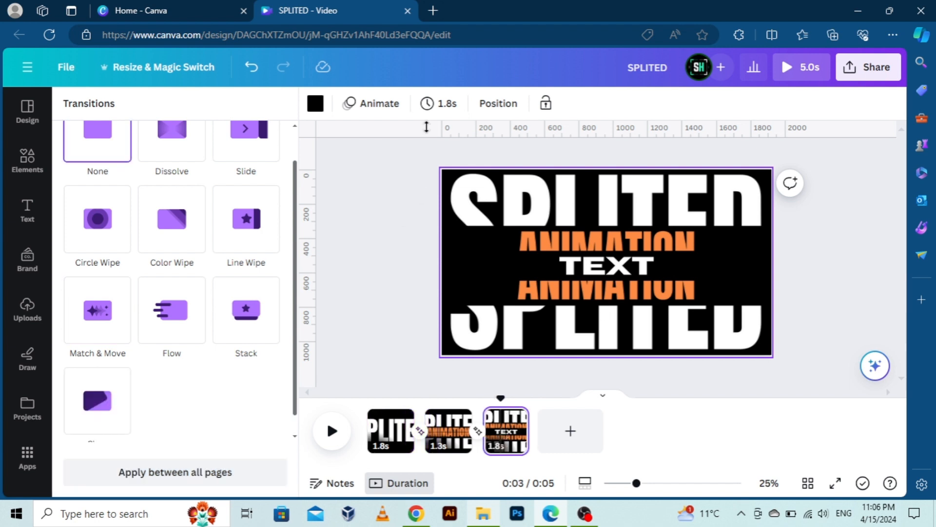
pyautogui.moveTo(430, 166); pyautogui.dragTo(779, 345)
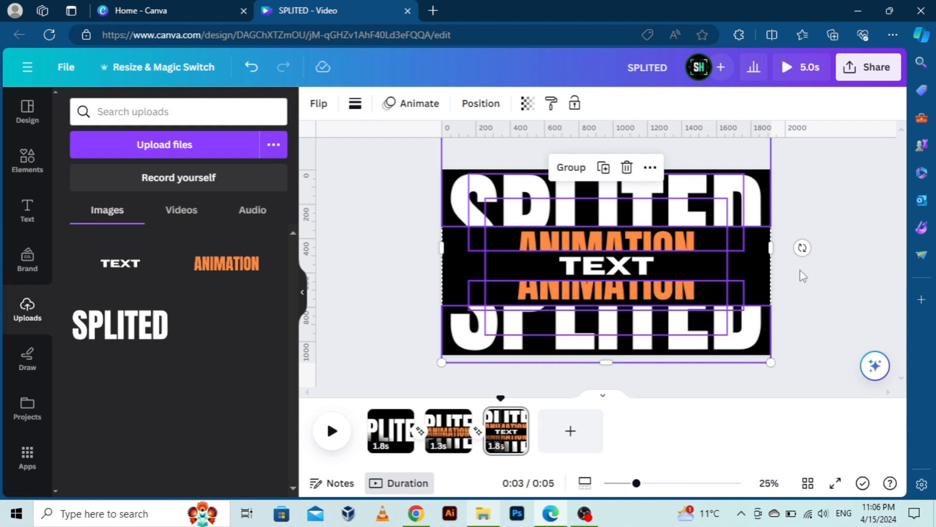
pyautogui.moveTo(804, 252); pyautogui.dragTo(769, 374)
pyautogui.click(845, 263)
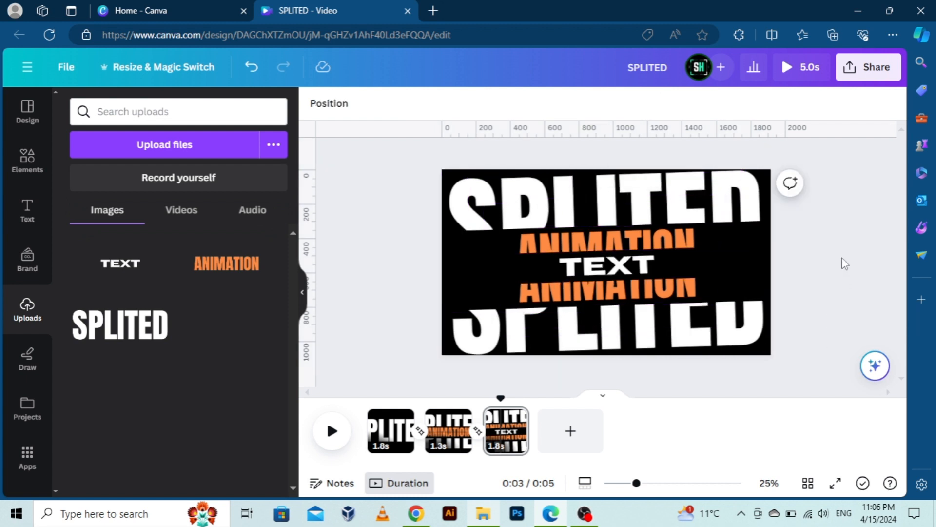
# Step: Shrink all elements on the third page together, move them back to the page centre, and rotate them slightly more counter-clockwise
pyautogui.moveTo(824, 171); pyautogui.dragTo(402, 364)
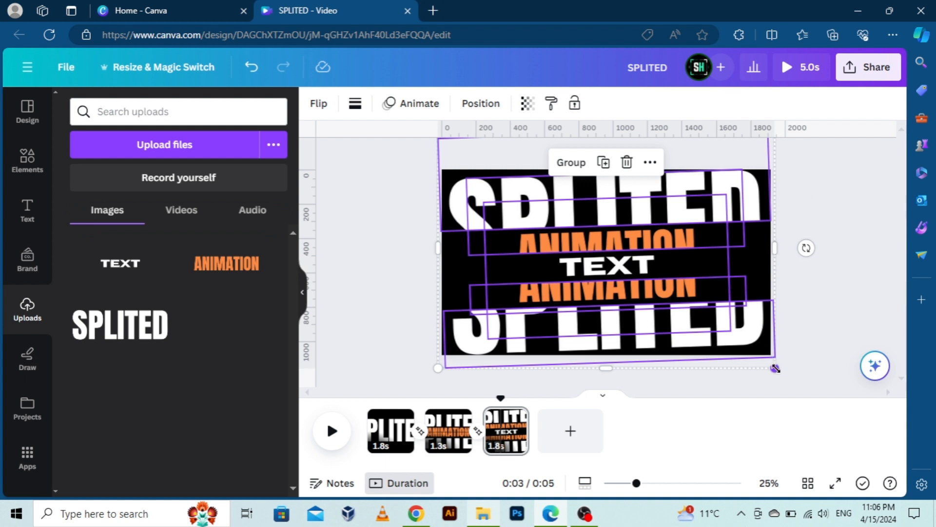
pyautogui.moveTo(775, 367); pyautogui.dragTo(731, 336)
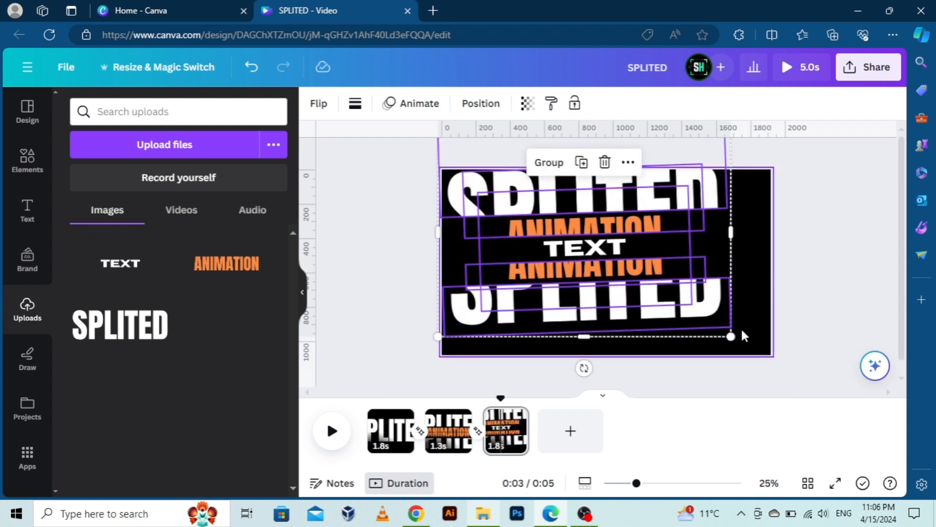
pyautogui.moveTo(629, 268); pyautogui.dragTo(645, 284)
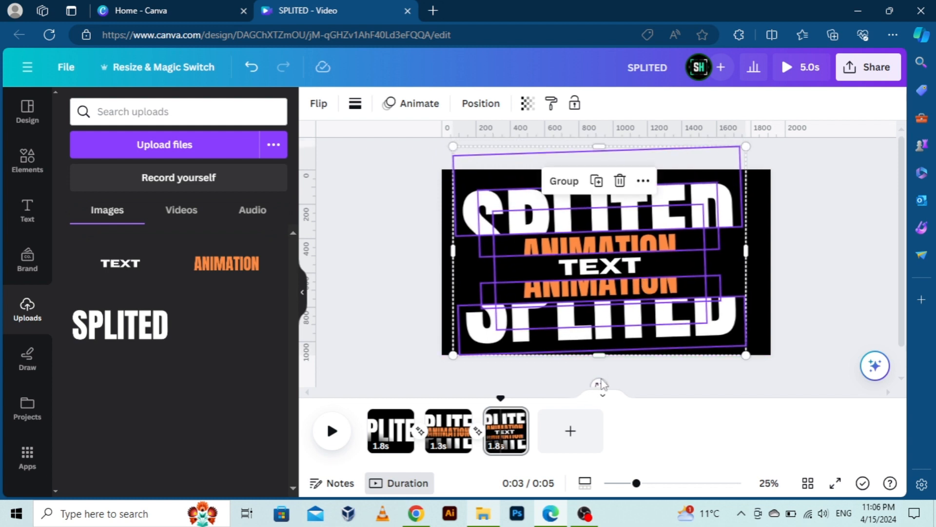
pyautogui.moveTo(600, 385); pyautogui.dragTo(610, 384)
pyautogui.click(738, 382)
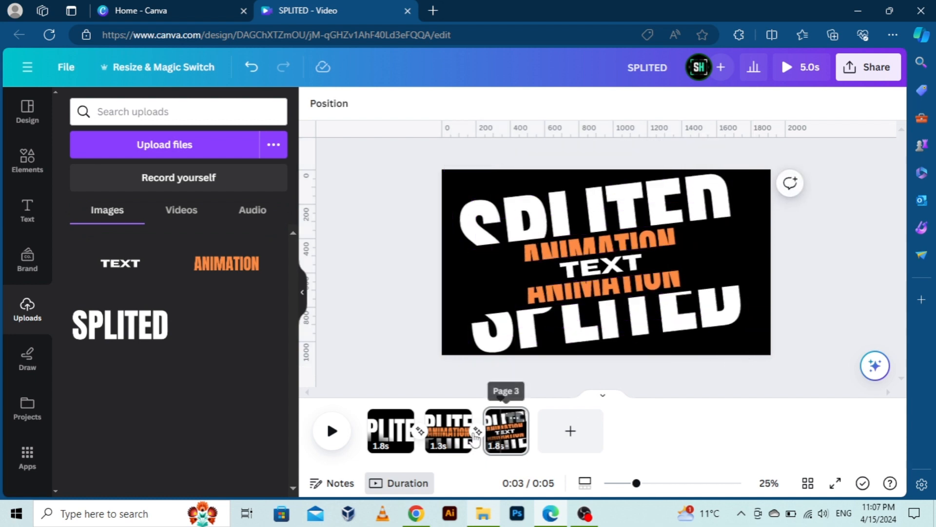
# Step: Scale down all elements on the second page together and move them back to the middle of the page
pyautogui.click(444, 441)
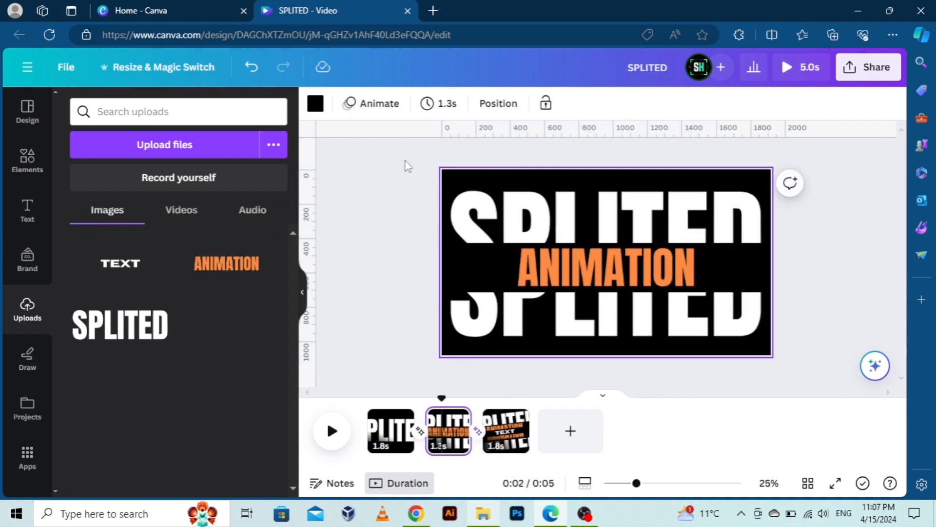
pyautogui.moveTo(405, 163); pyautogui.dragTo(806, 355)
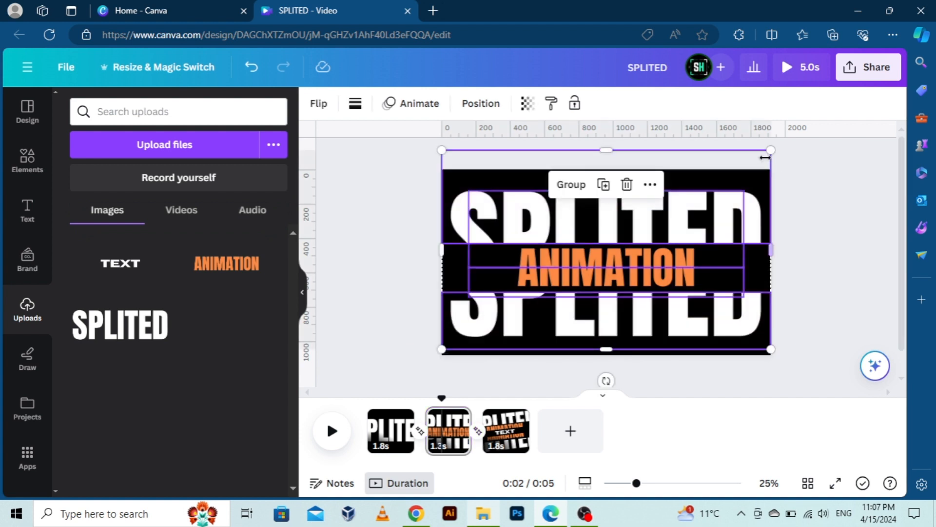
pyautogui.moveTo(772, 149); pyautogui.dragTo(749, 189)
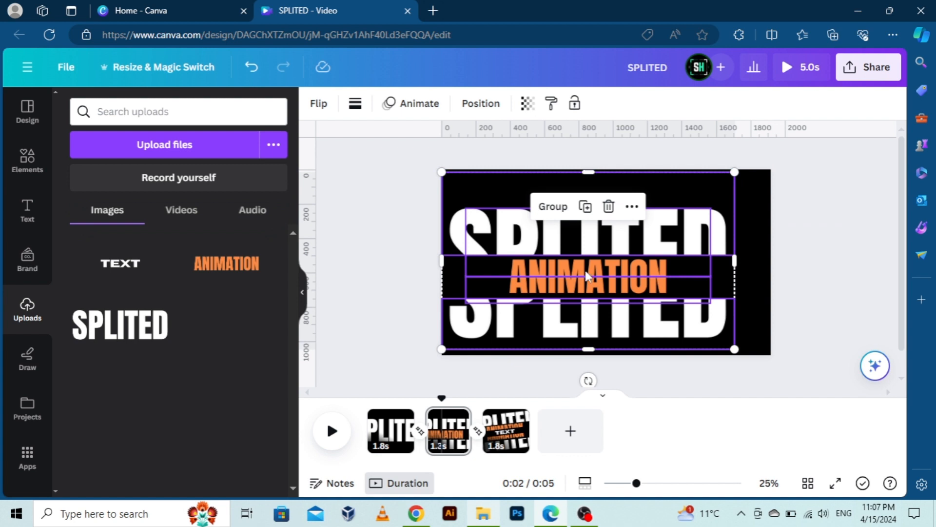
pyautogui.moveTo(586, 276); pyautogui.dragTo(607, 262)
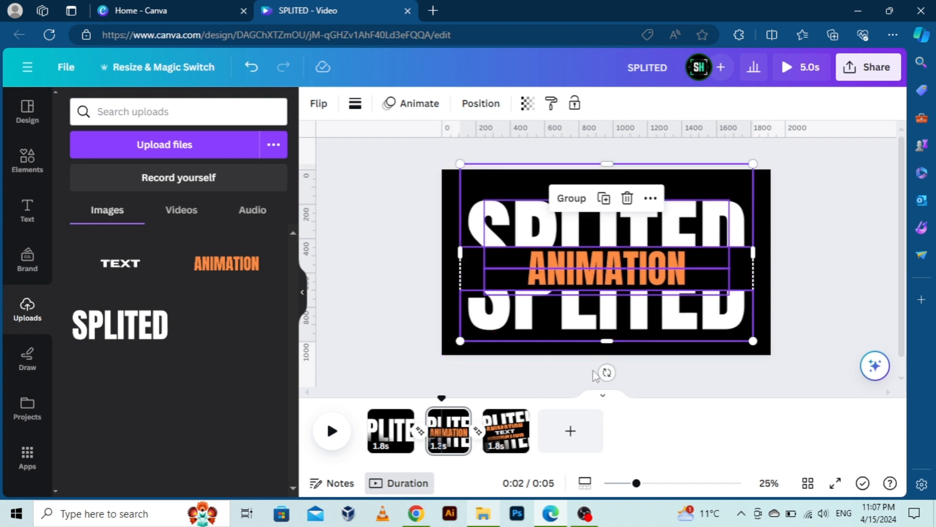
# Step: Tilt the second page's elements together counter-clockwise and play the video from the first page to check the animation
pyautogui.moveTo(607, 373); pyautogui.dragTo(632, 370)
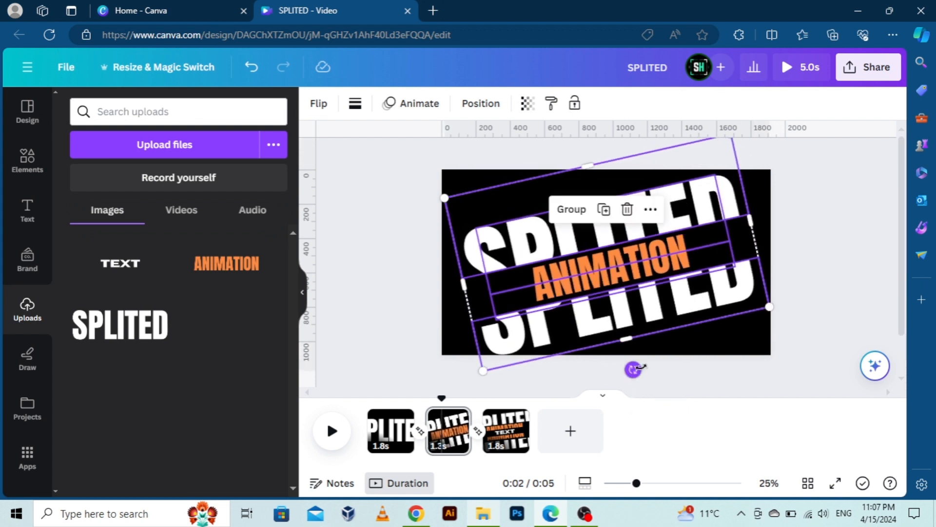
pyautogui.click(685, 323)
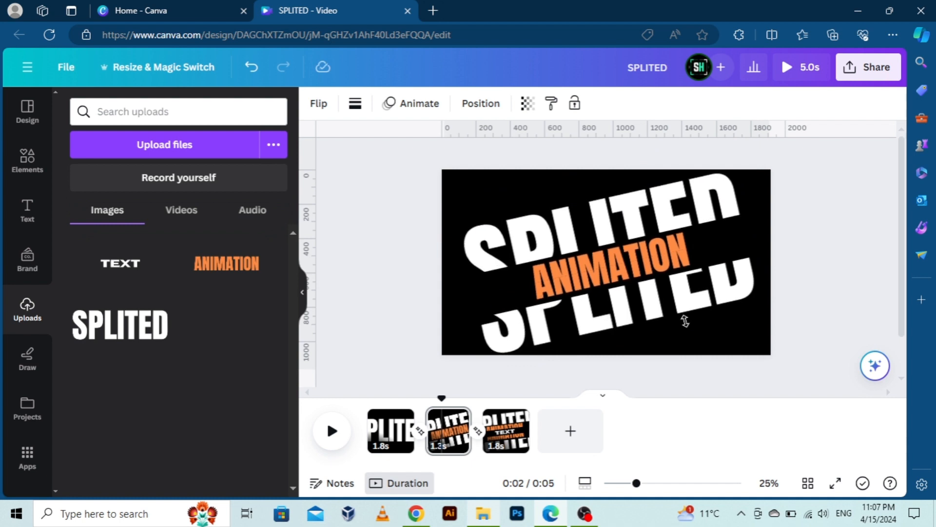
pyautogui.click(379, 328)
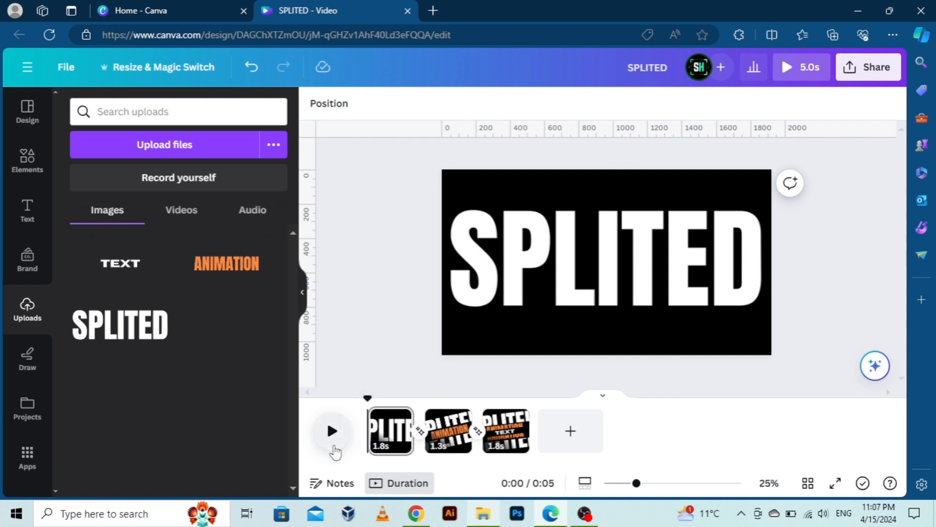
pyautogui.click(332, 430)
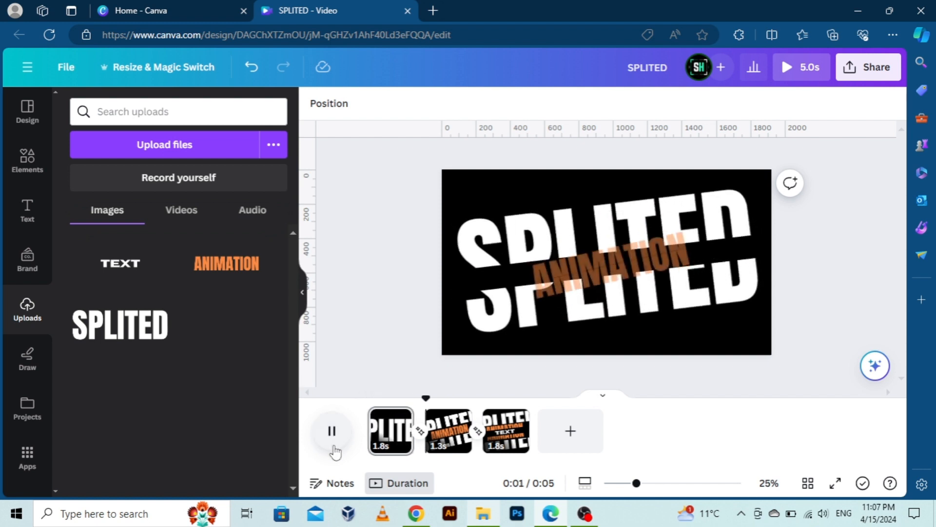